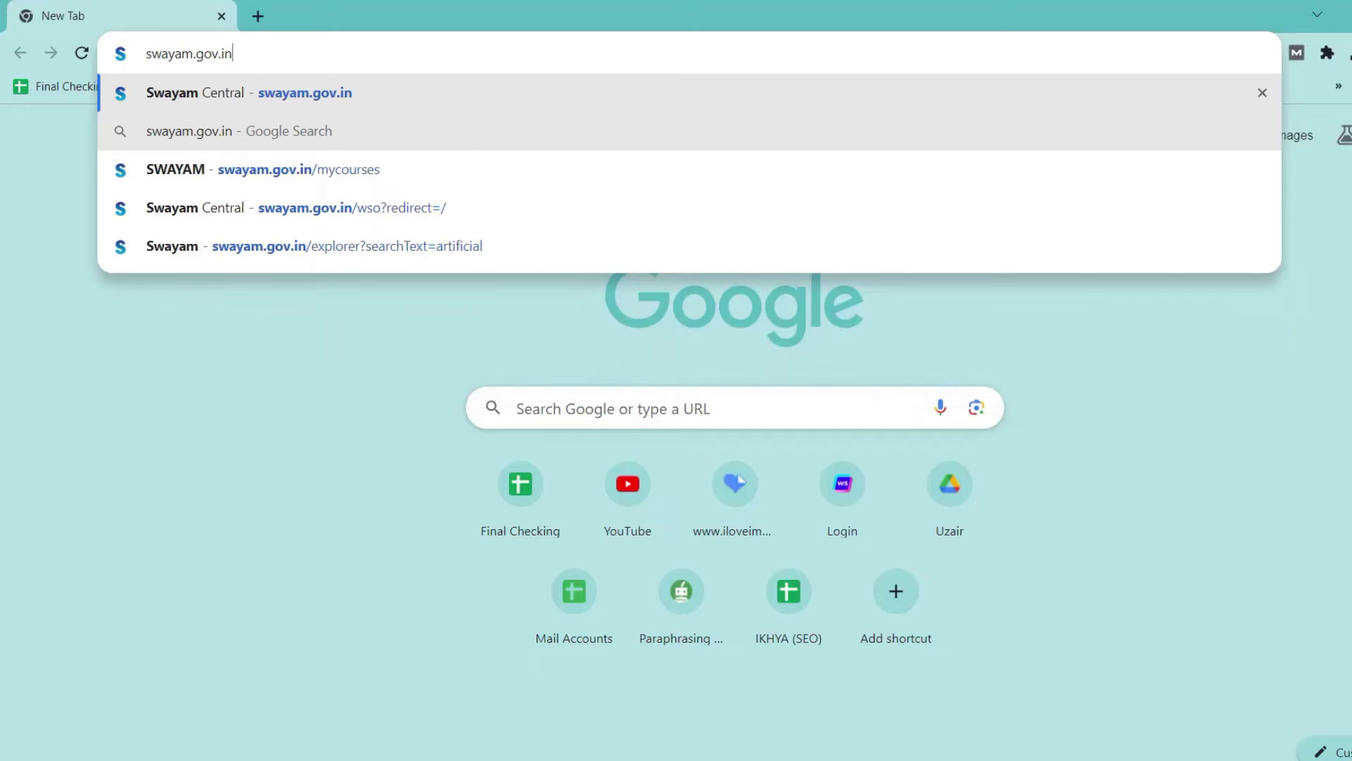
- Load the SWAYAM homepage from the address-bar suggestion and dismiss the phishing-warning notice
{"action": "left_click", "coordinate": [451, 101]}
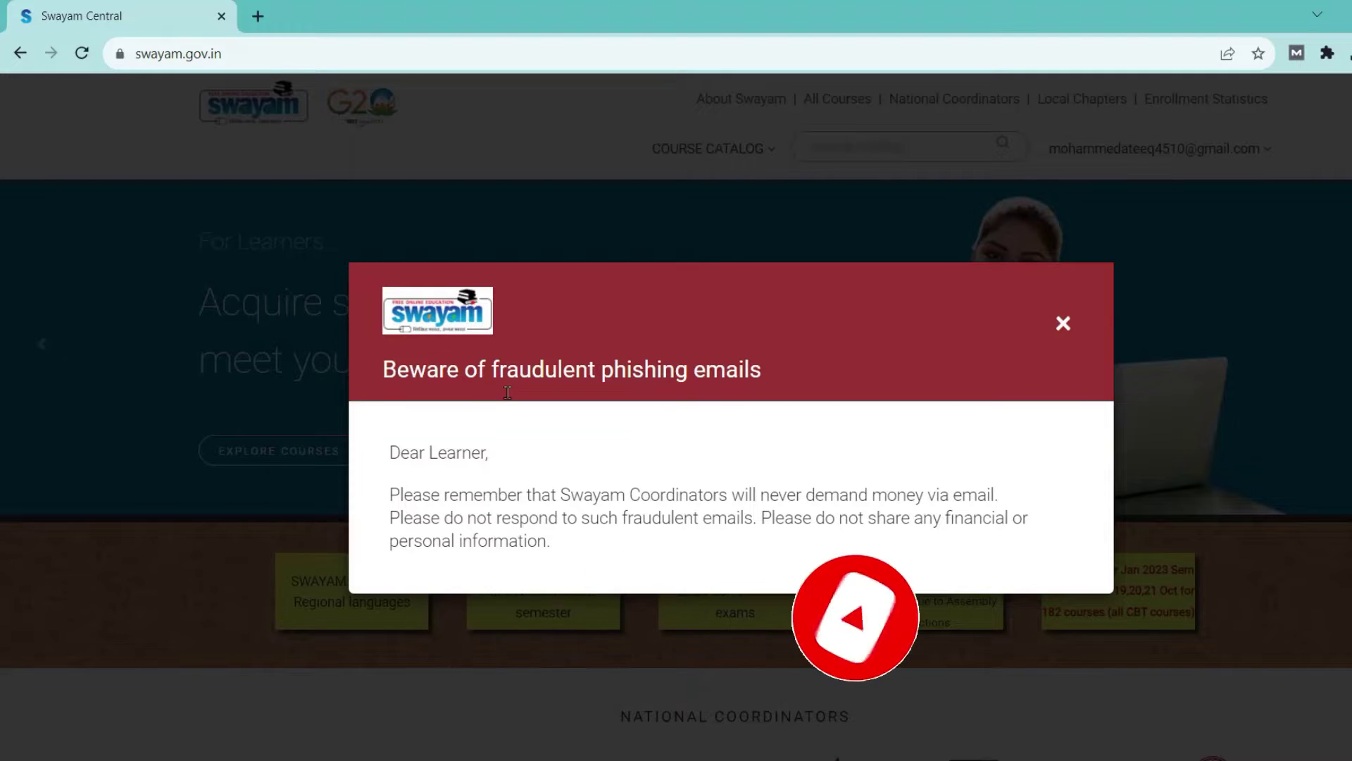
{"action": "left_click_drag", "start_coordinate": [385, 378], "coordinate": [818, 349]}
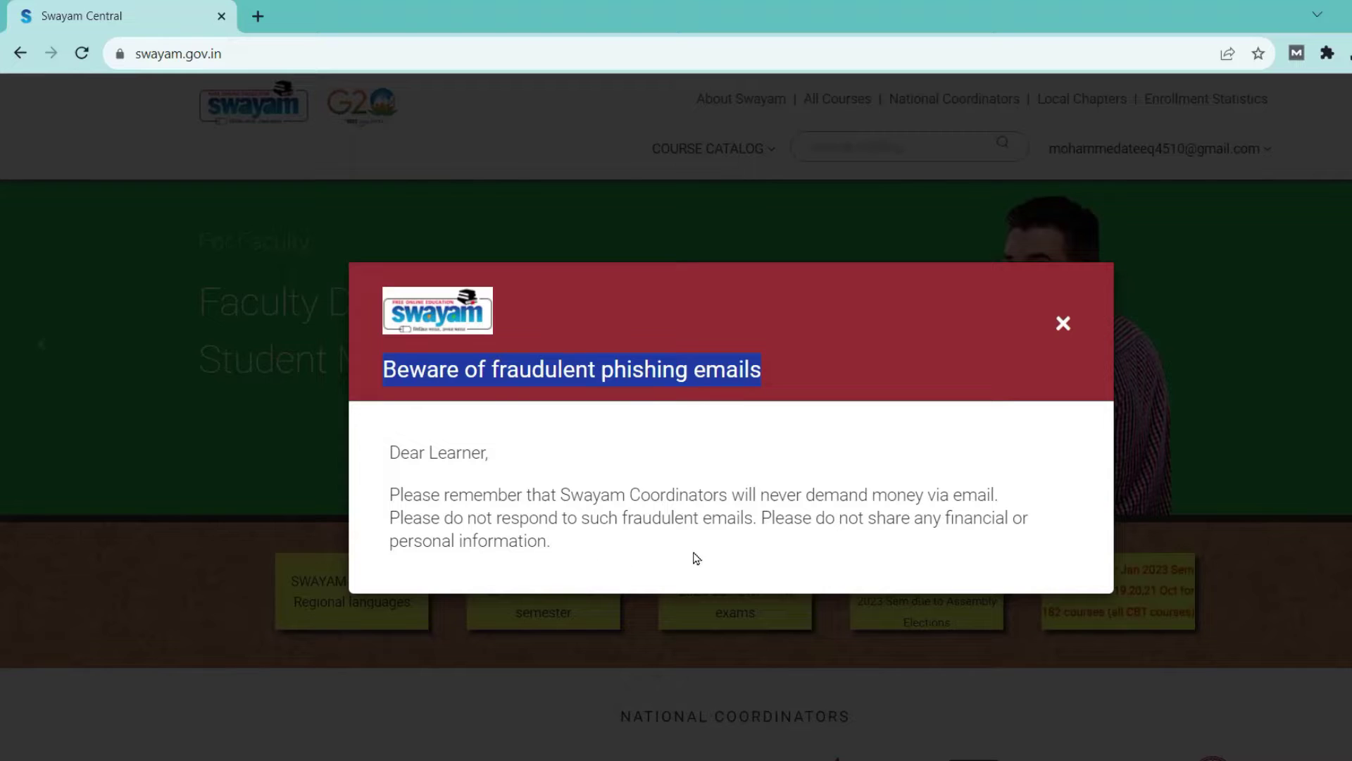
{"action": "left_click", "coordinate": [1063, 323]}
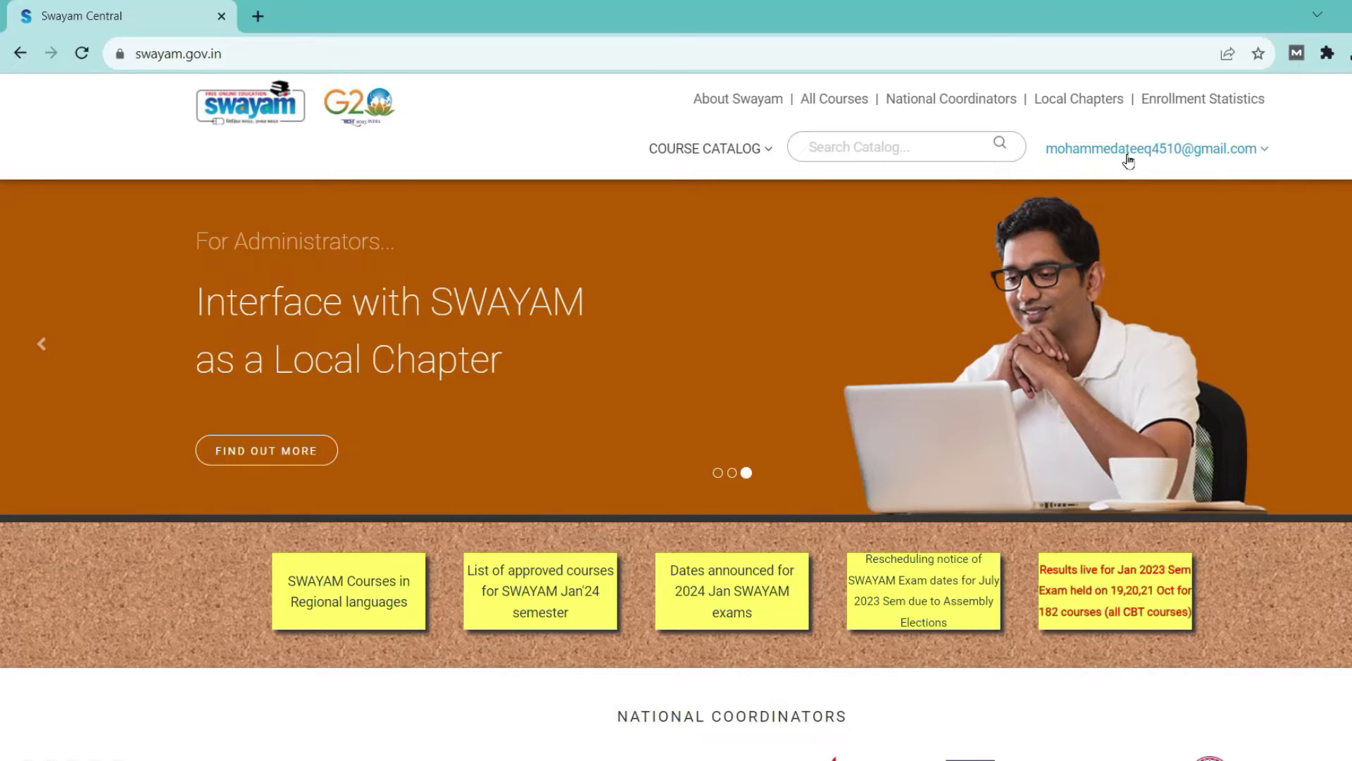
- Search the course catalog for 'internet of things' using the suggested query
{"action": "left_click", "coordinate": [919, 147]}
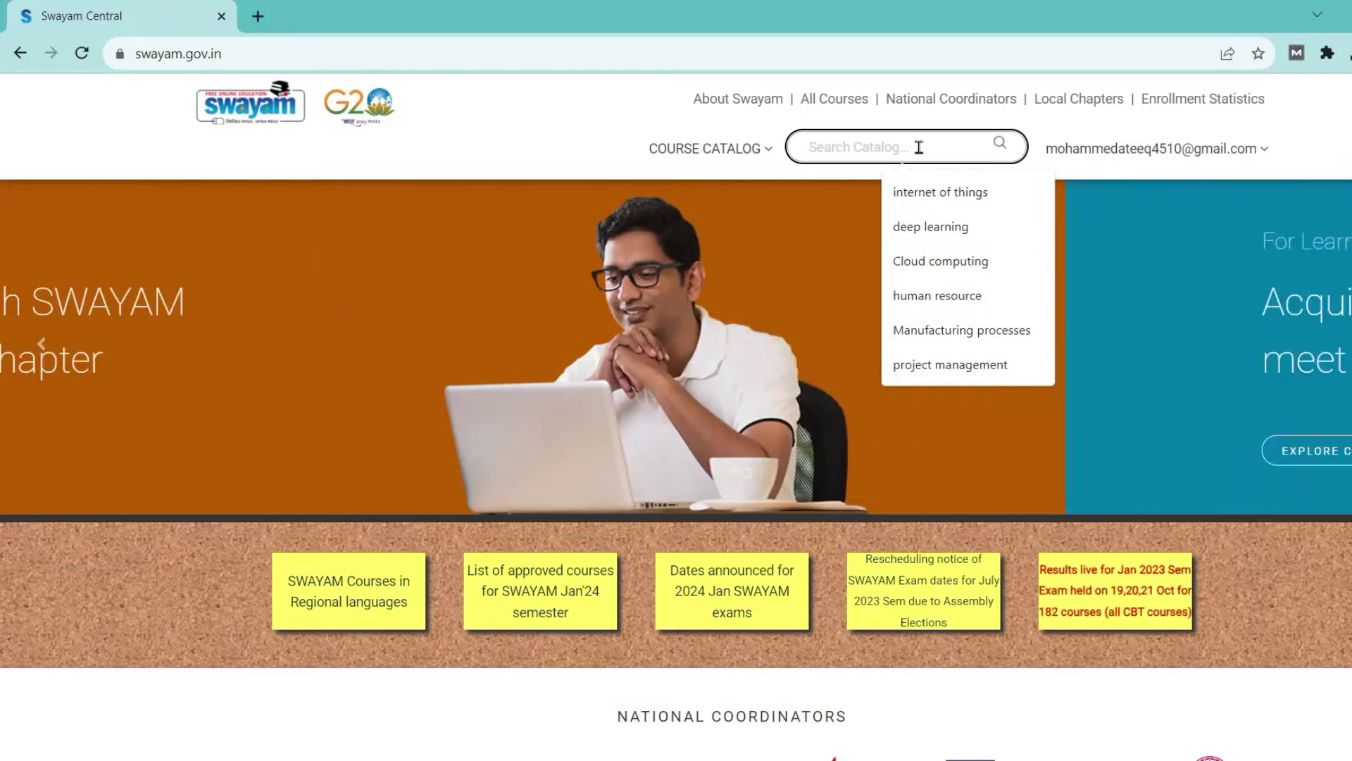
{"action": "type", "text": "in"}
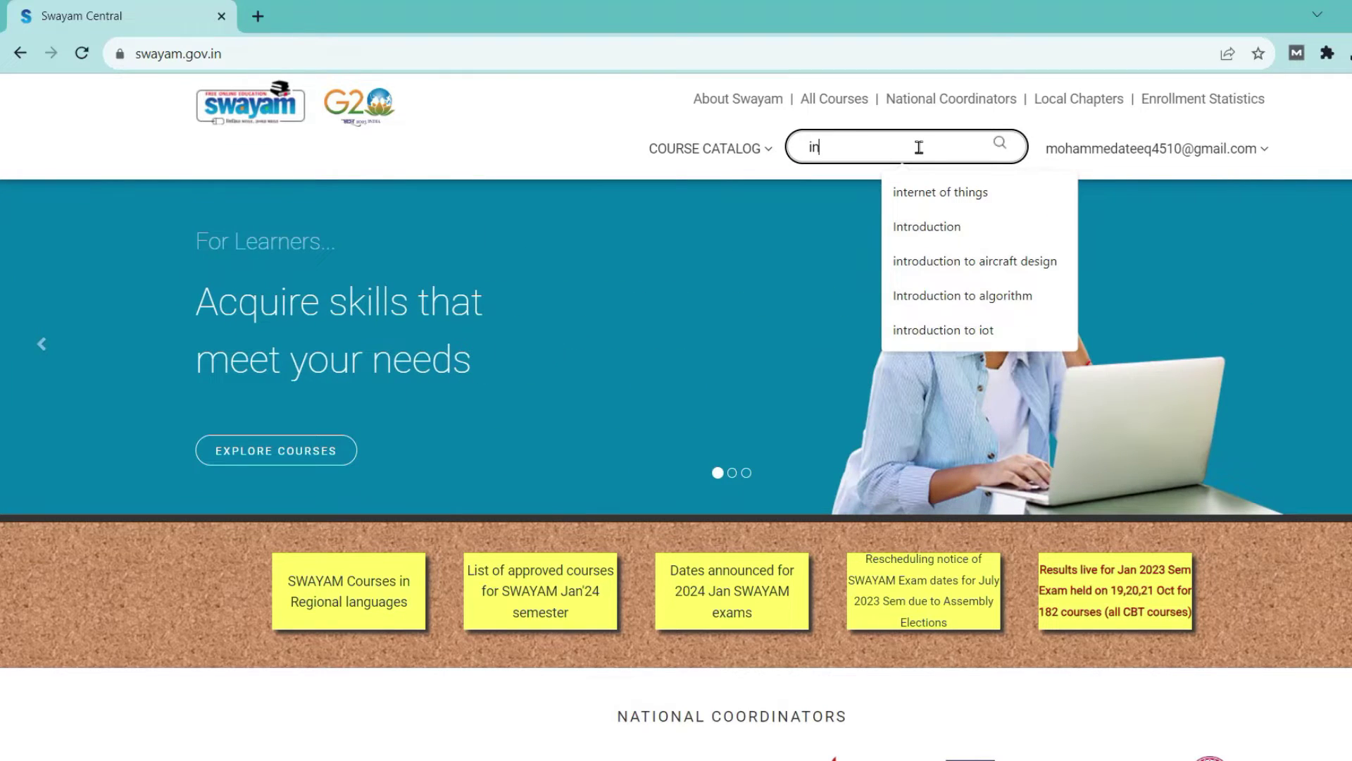
{"action": "type", "text": "a"}
{"action": "key", "text": "BackSpace"}
{"action": "left_click", "coordinate": [952, 201]}
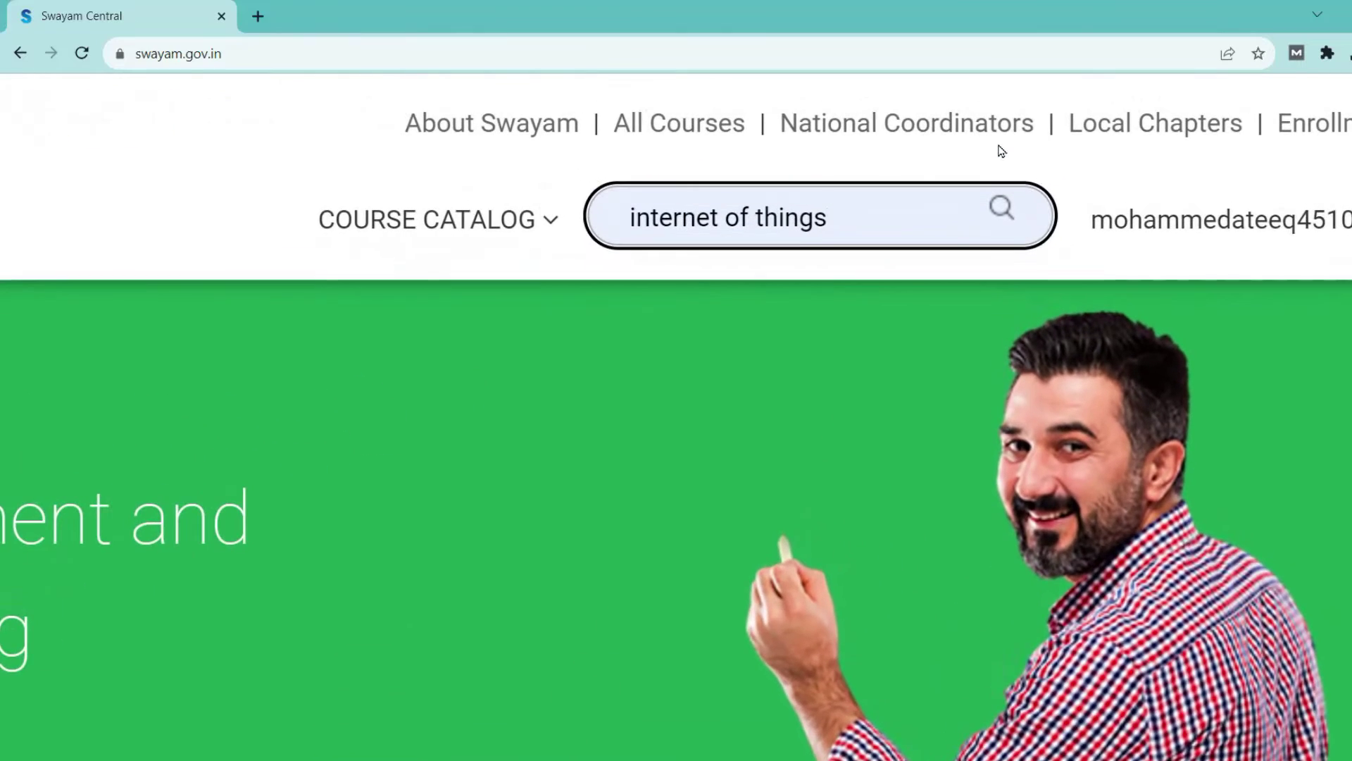
{"action": "left_click", "coordinate": [162, 251]}
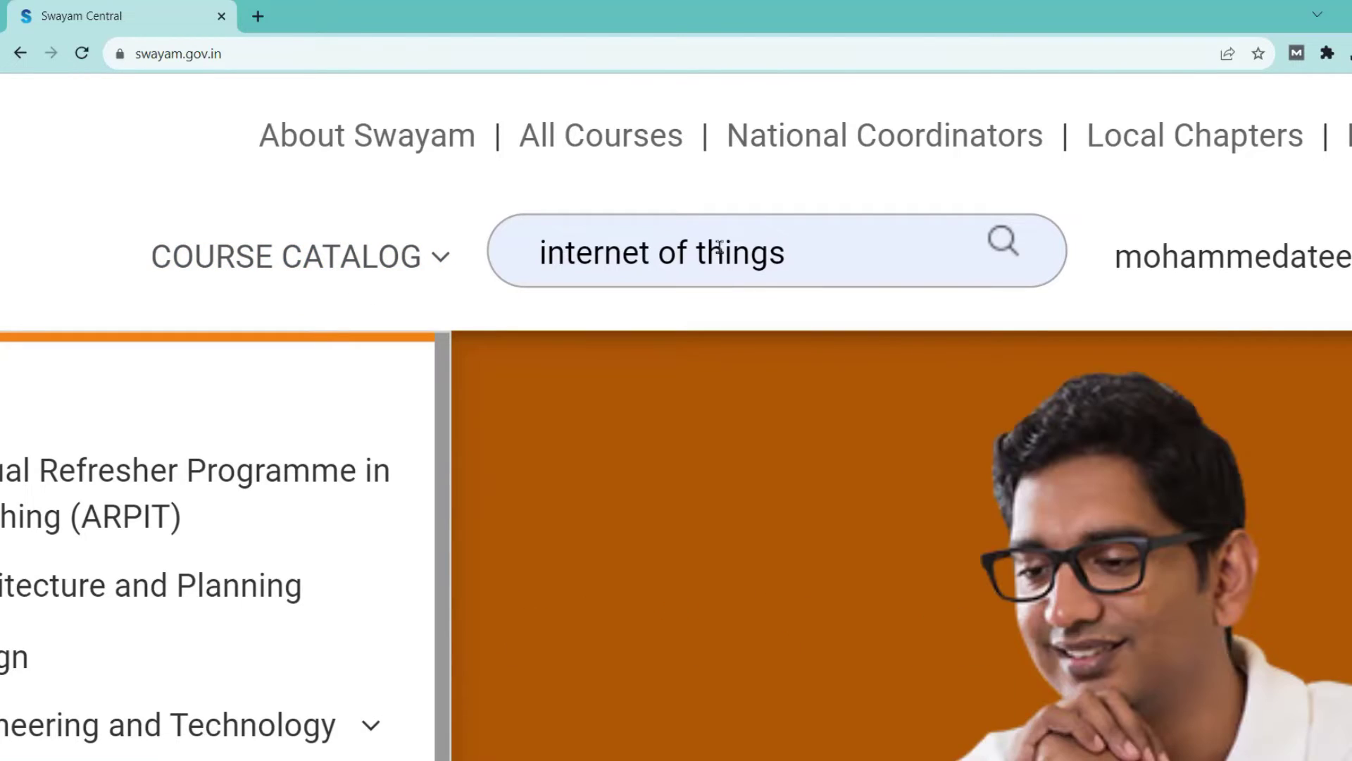
{"action": "left_click", "coordinate": [1005, 239]}
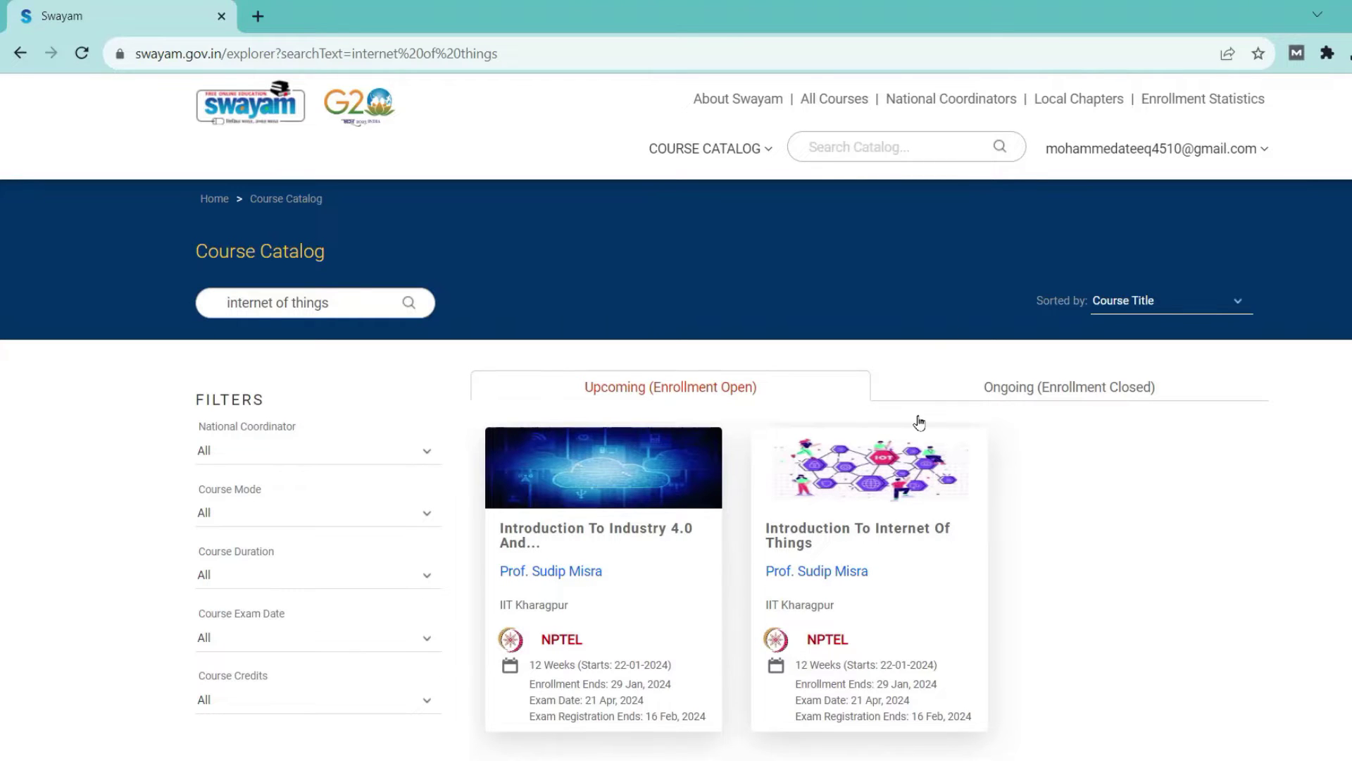
{"action": "scroll", "coordinate": [915, 421], "scroll_direction": "down", "scroll_amount": 2}
{"action": "scroll", "coordinate": [919, 421], "scroll_direction": "down", "scroll_amount": 1}
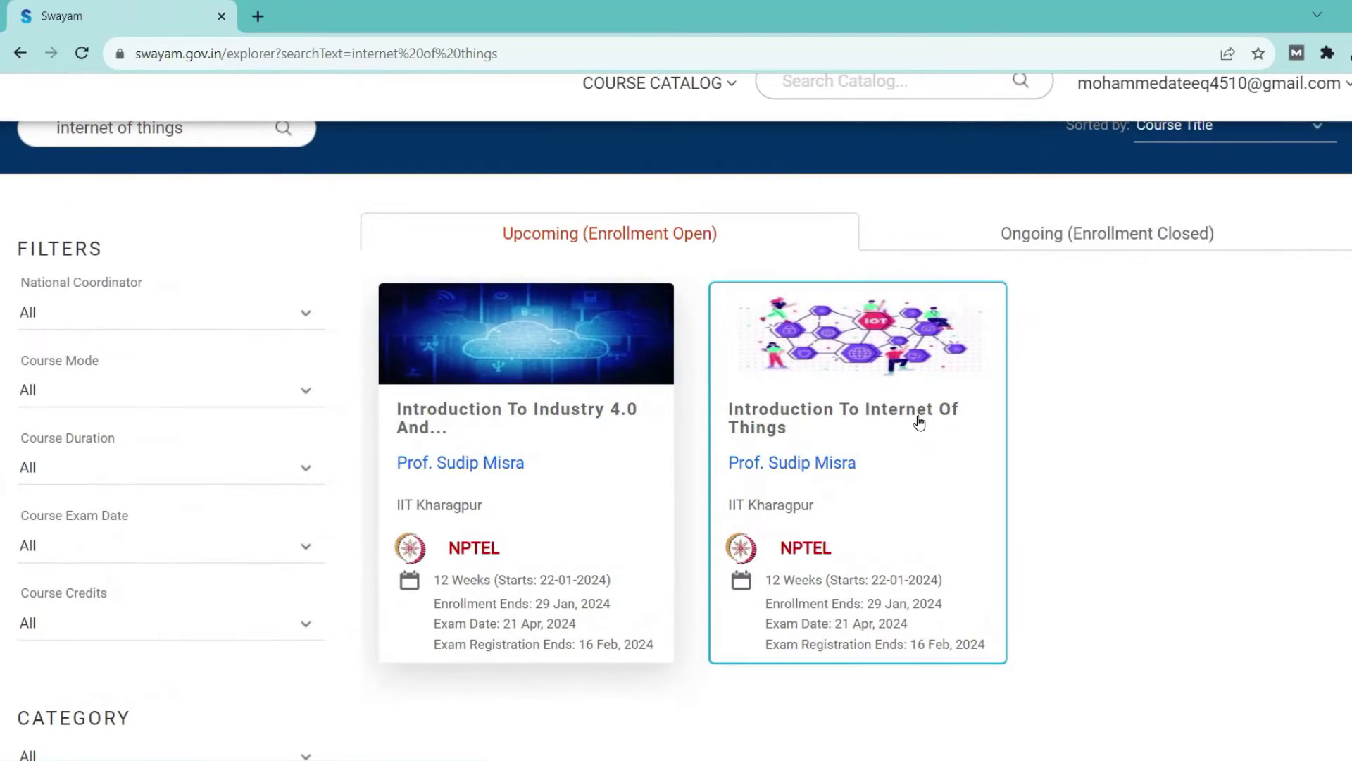
{"action": "scroll", "coordinate": [919, 422], "scroll_direction": "up", "scroll_amount": 3}
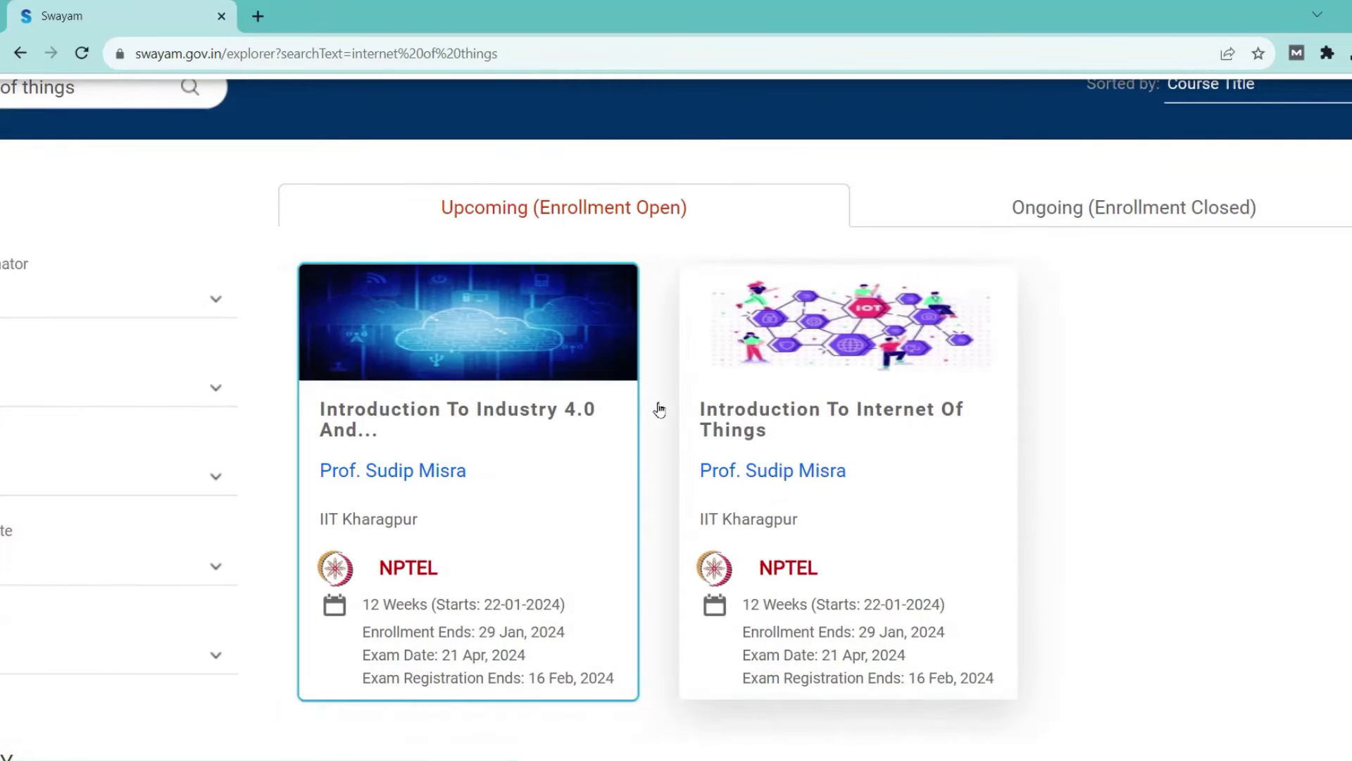
{"action": "scroll", "coordinate": [880, 438], "scroll_direction": "up", "scroll_amount": 4}
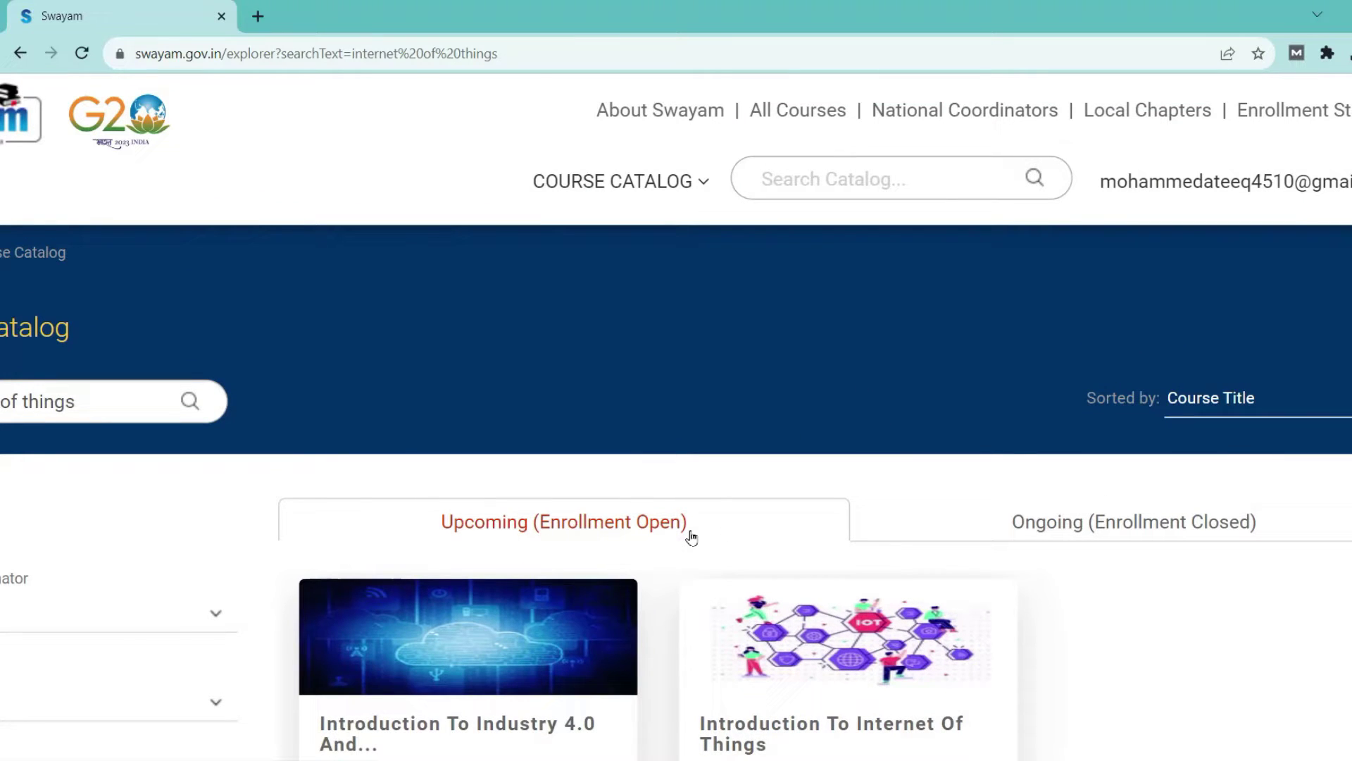
{"action": "left_click", "coordinate": [1054, 524]}
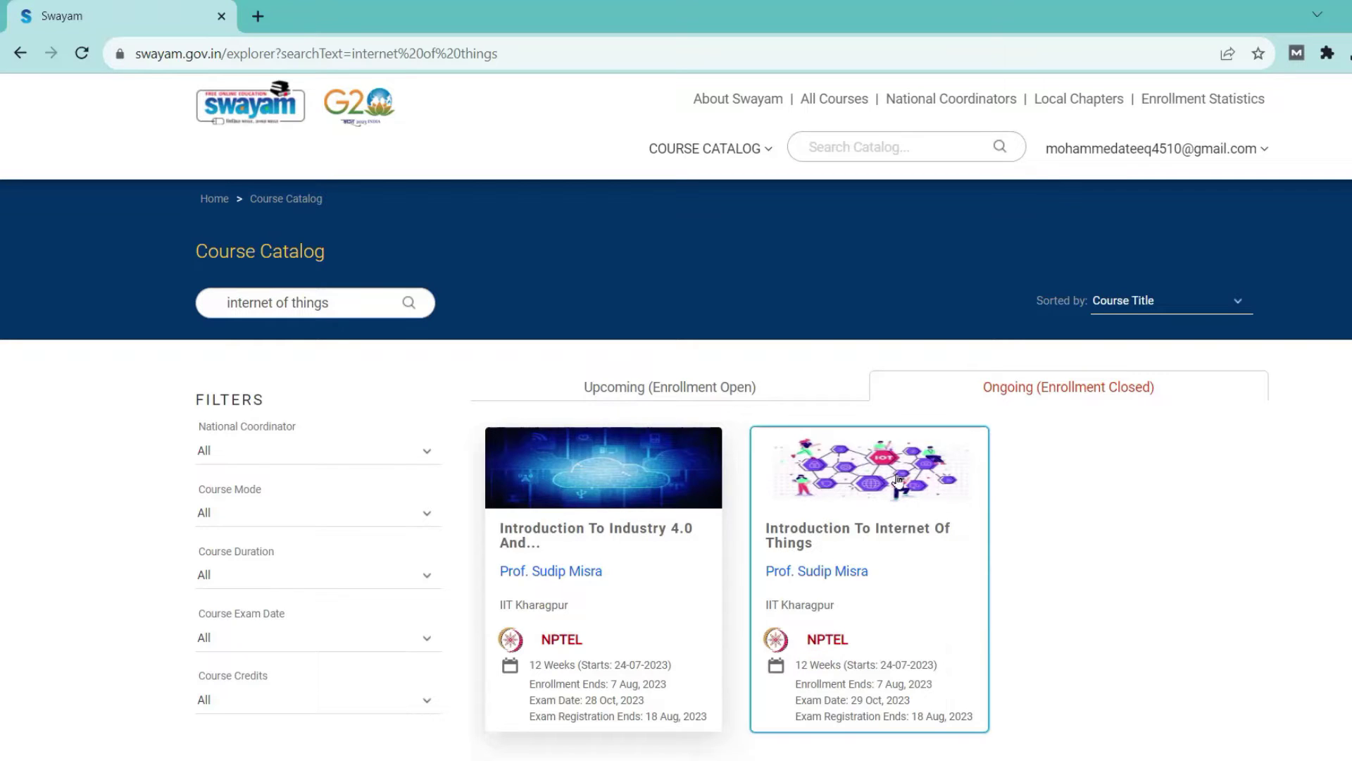
{"action": "left_click", "coordinate": [743, 402]}
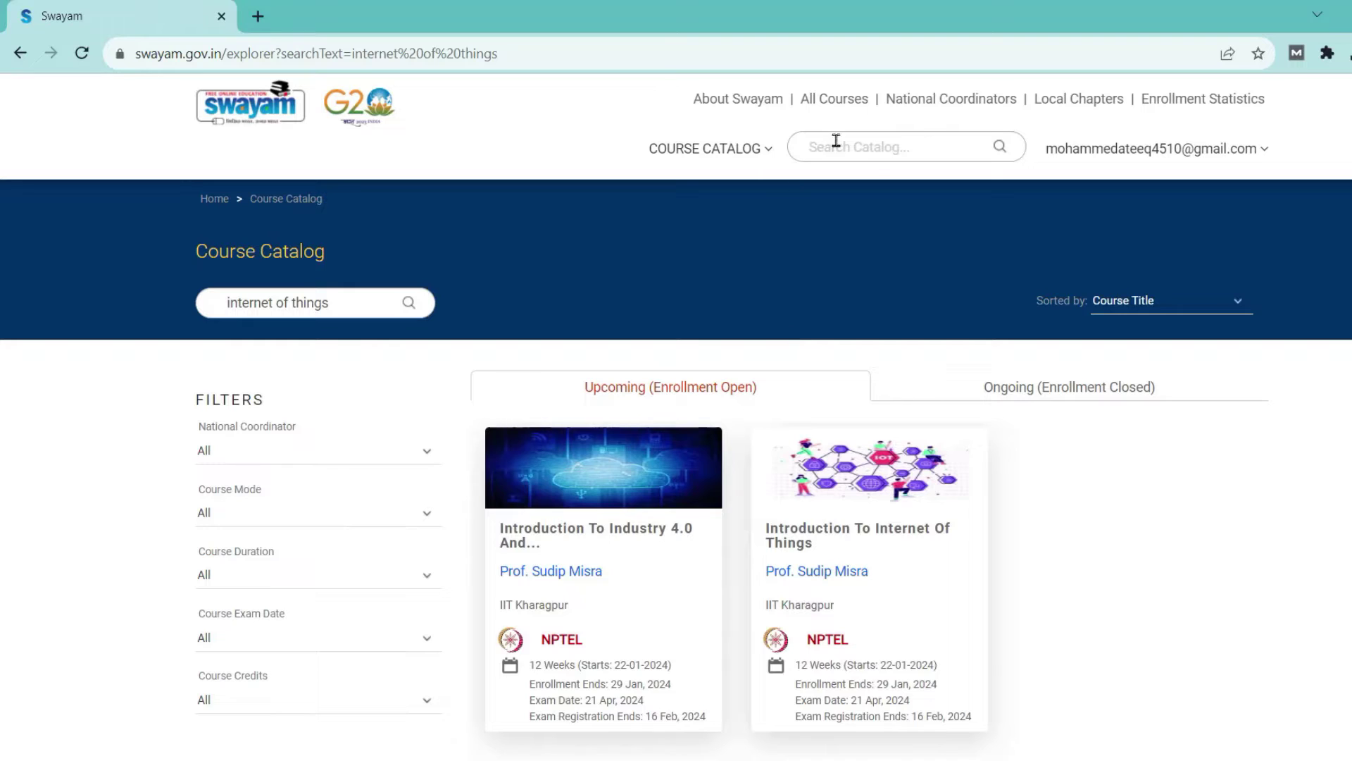
- Open the Introduction To Internet Of Things course page and scroll through its details
{"action": "left_click", "coordinate": [828, 510]}
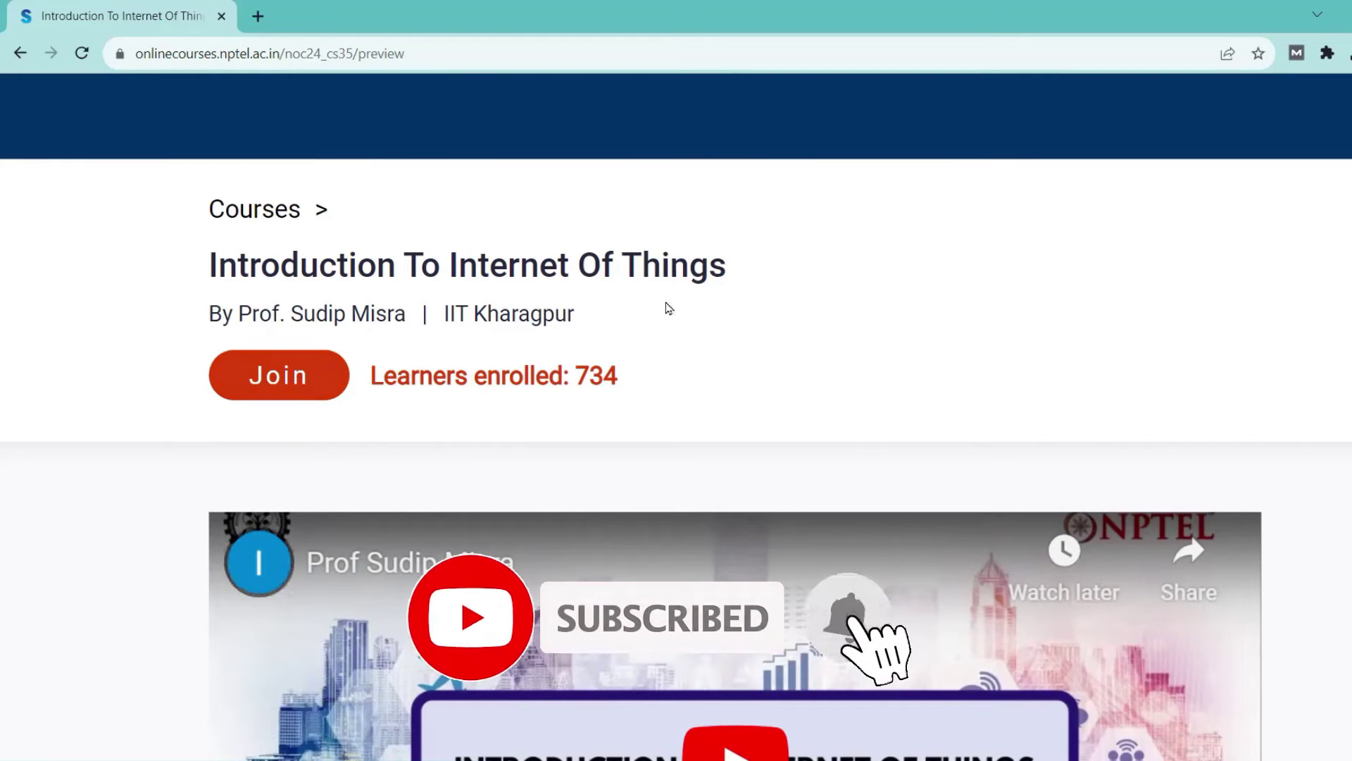
{"action": "scroll", "coordinate": [667, 306], "scroll_direction": "down", "scroll_amount": 5}
{"action": "scroll", "coordinate": [897, 272], "scroll_direction": "up", "scroll_amount": 3}
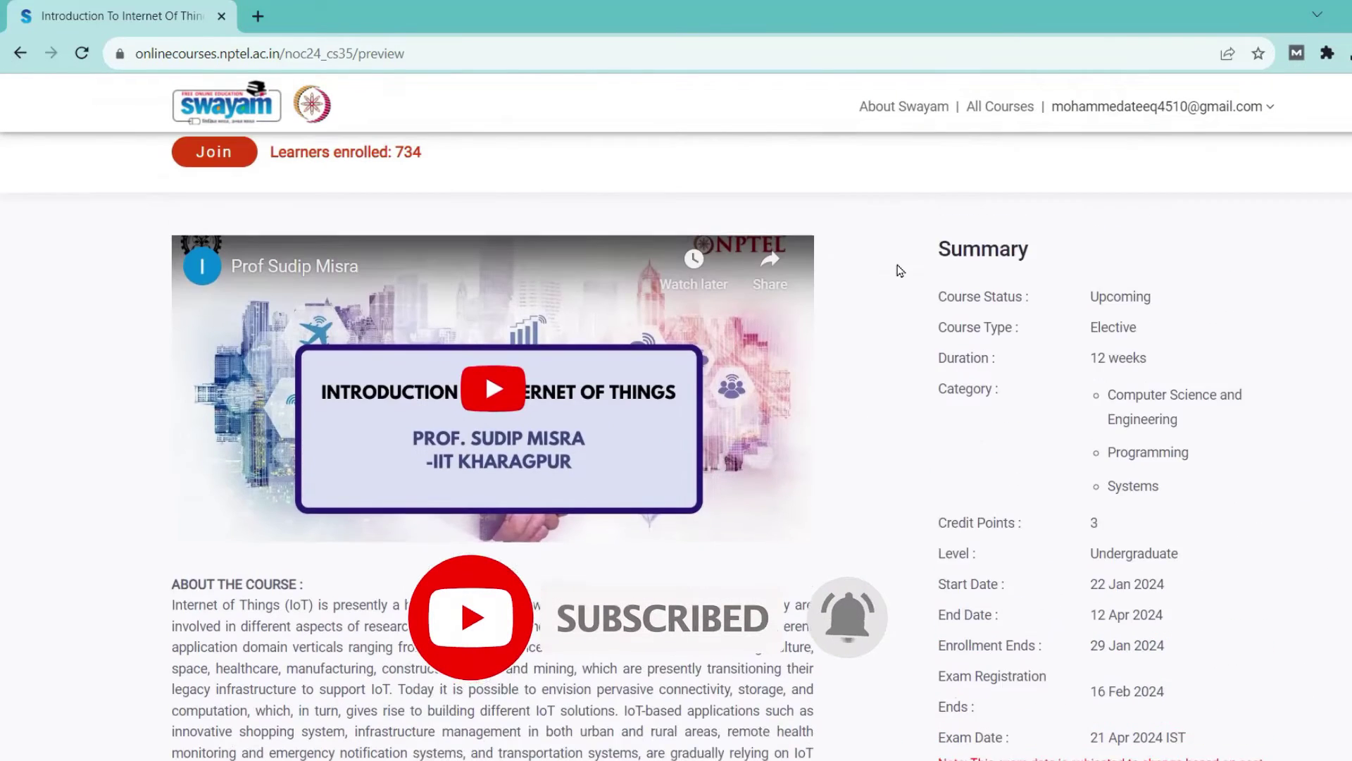
{"action": "scroll", "coordinate": [1029, 317], "scroll_direction": "down", "scroll_amount": 2}
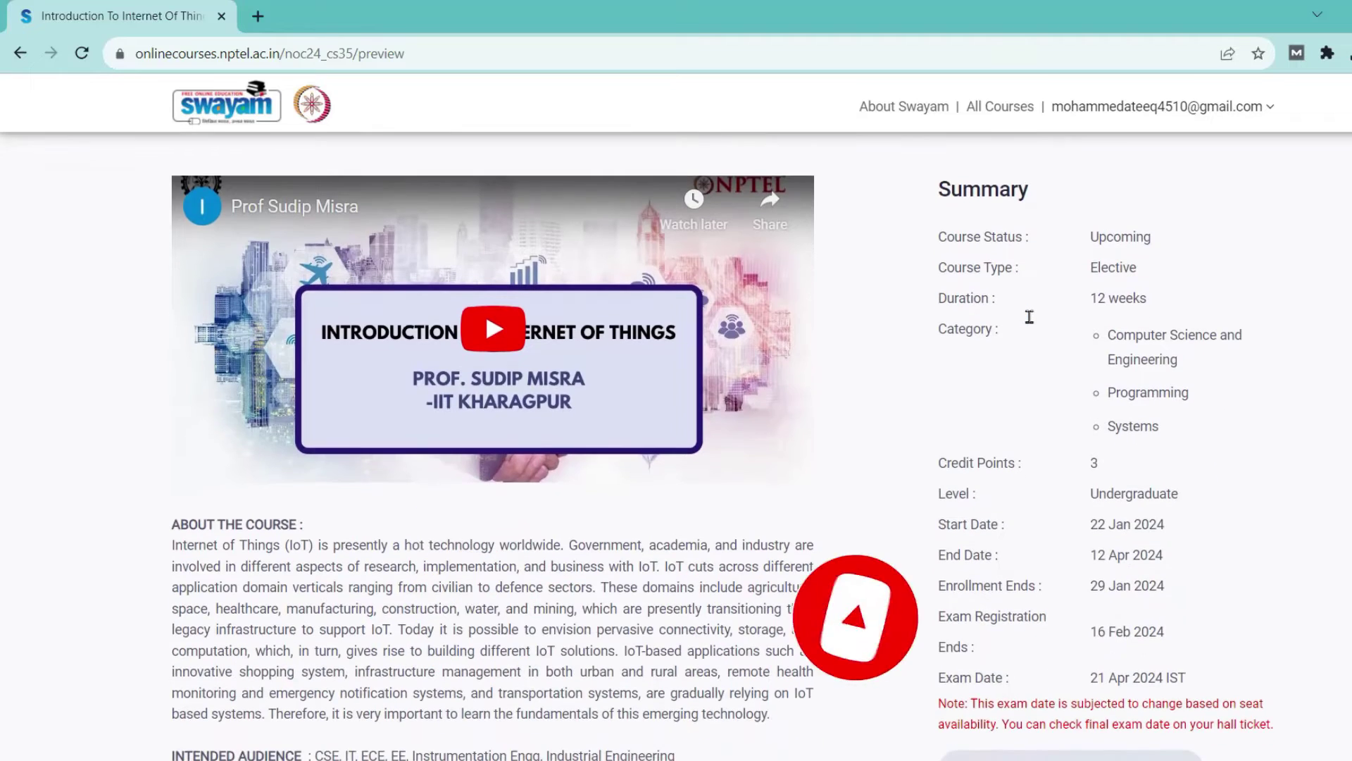
{"action": "scroll", "coordinate": [1029, 317], "scroll_direction": "down", "scroll_amount": 2}
- Highlight the certificate criteria heading, then scroll back to the top of the page
{"action": "scroll", "coordinate": [1029, 317], "scroll_direction": "down", "scroll_amount": 3}
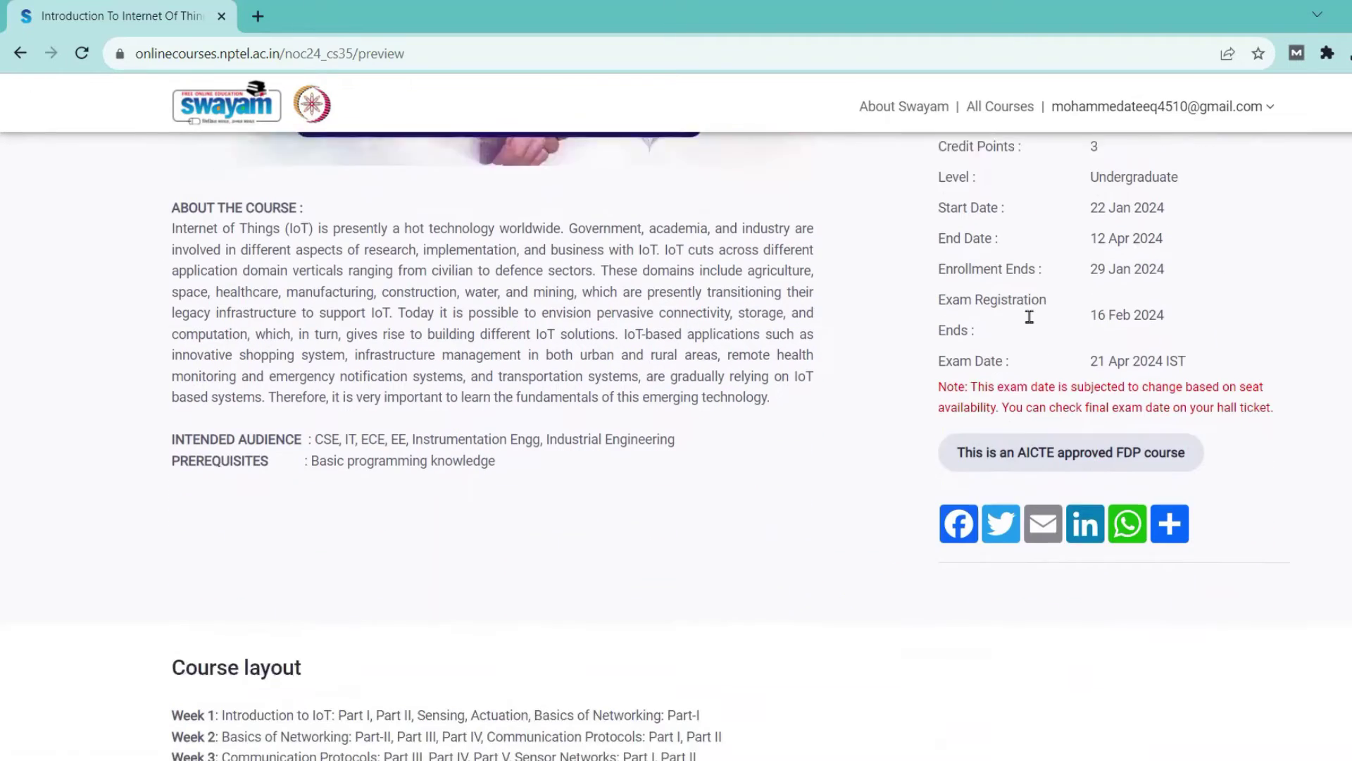
{"action": "scroll", "coordinate": [1029, 317], "scroll_direction": "down", "scroll_amount": 20}
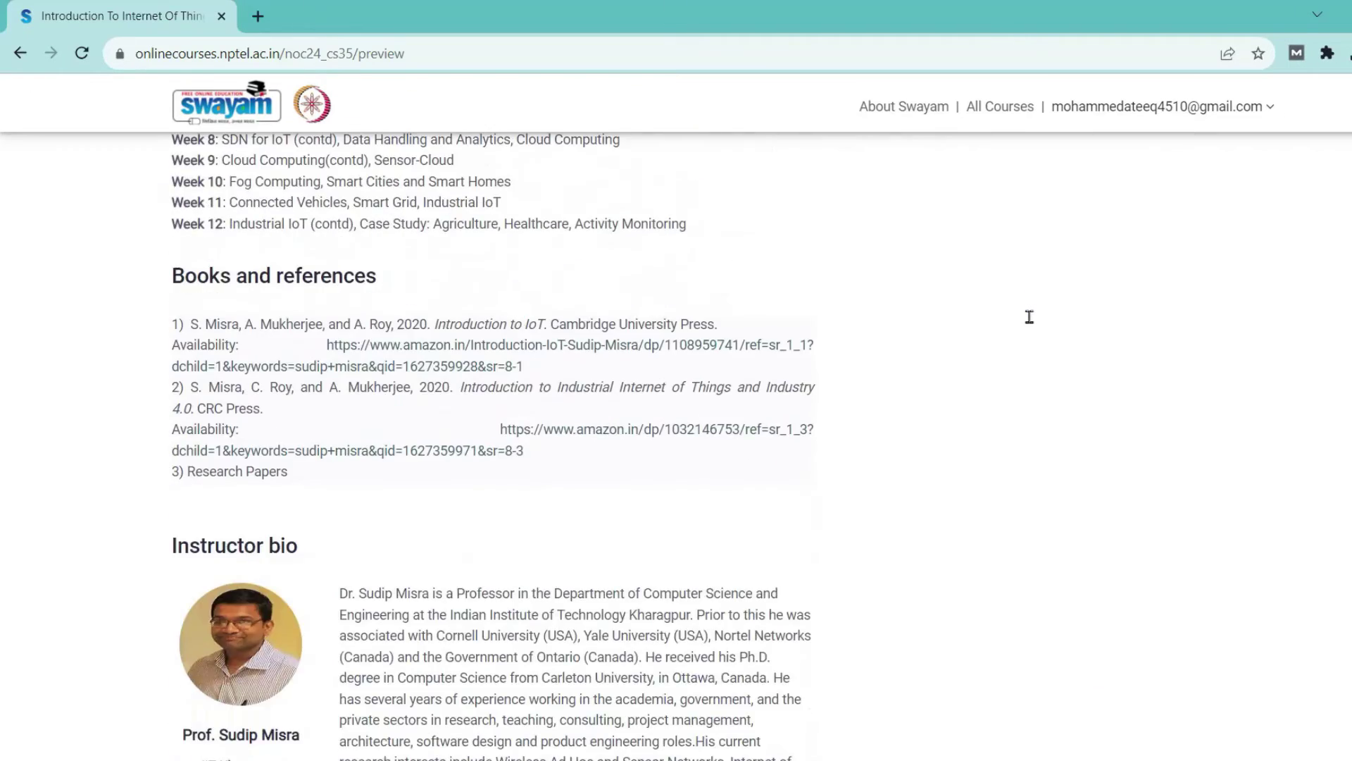
{"action": "scroll", "coordinate": [1029, 317], "scroll_direction": "down", "scroll_amount": 6}
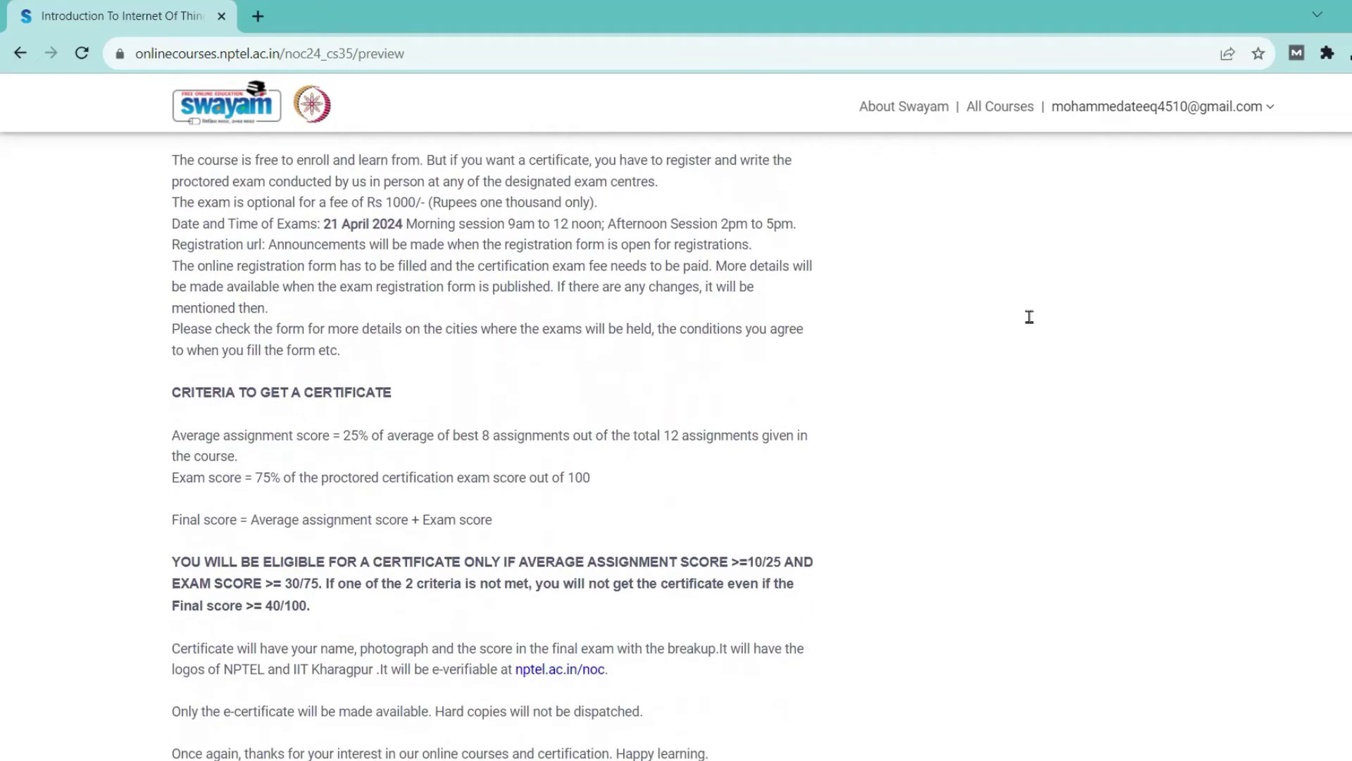
{"action": "scroll", "coordinate": [1029, 317], "scroll_direction": "up", "scroll_amount": 3}
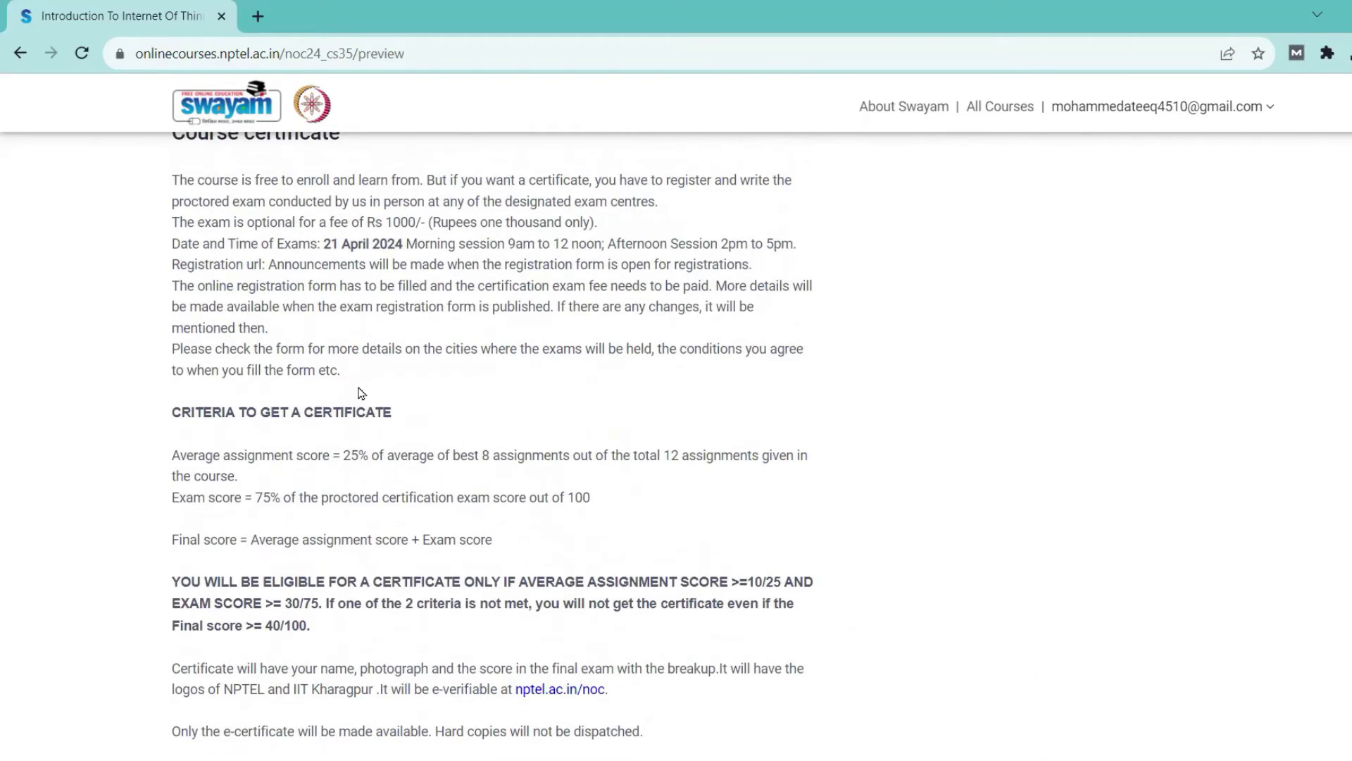
{"action": "left_click_drag", "start_coordinate": [218, 415], "coordinate": [431, 412]}
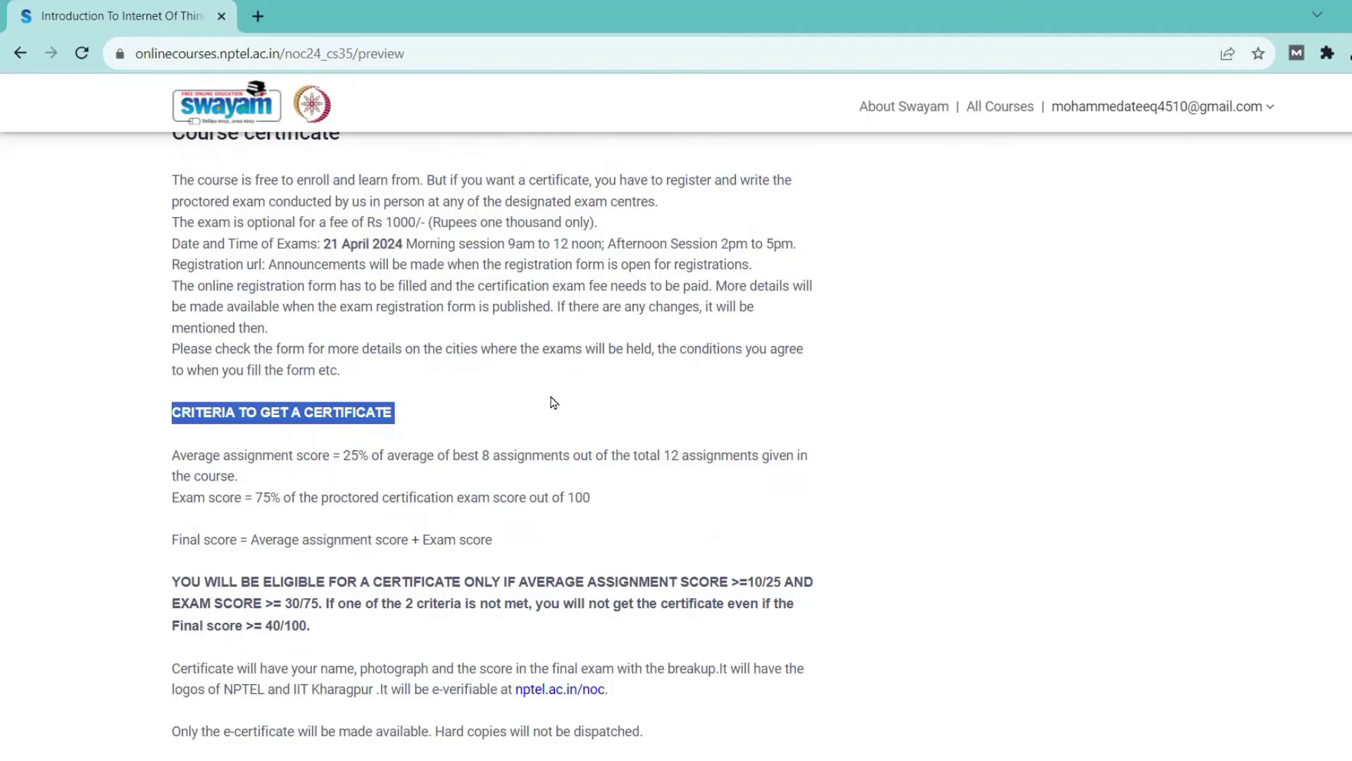
{"action": "scroll", "coordinate": [554, 402], "scroll_direction": "up", "scroll_amount": 20}
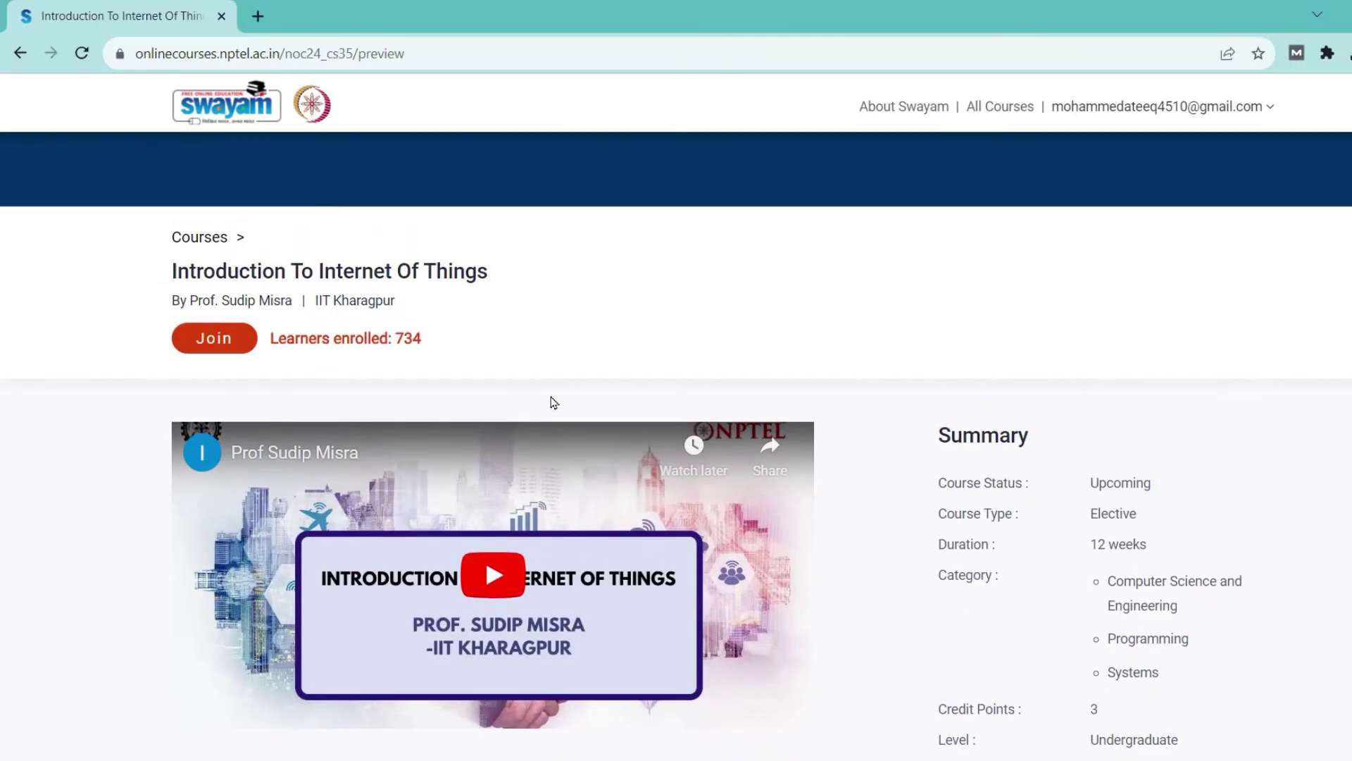
{"action": "scroll", "coordinate": [554, 403], "scroll_direction": "up", "scroll_amount": 3, "text": "ctrl"}
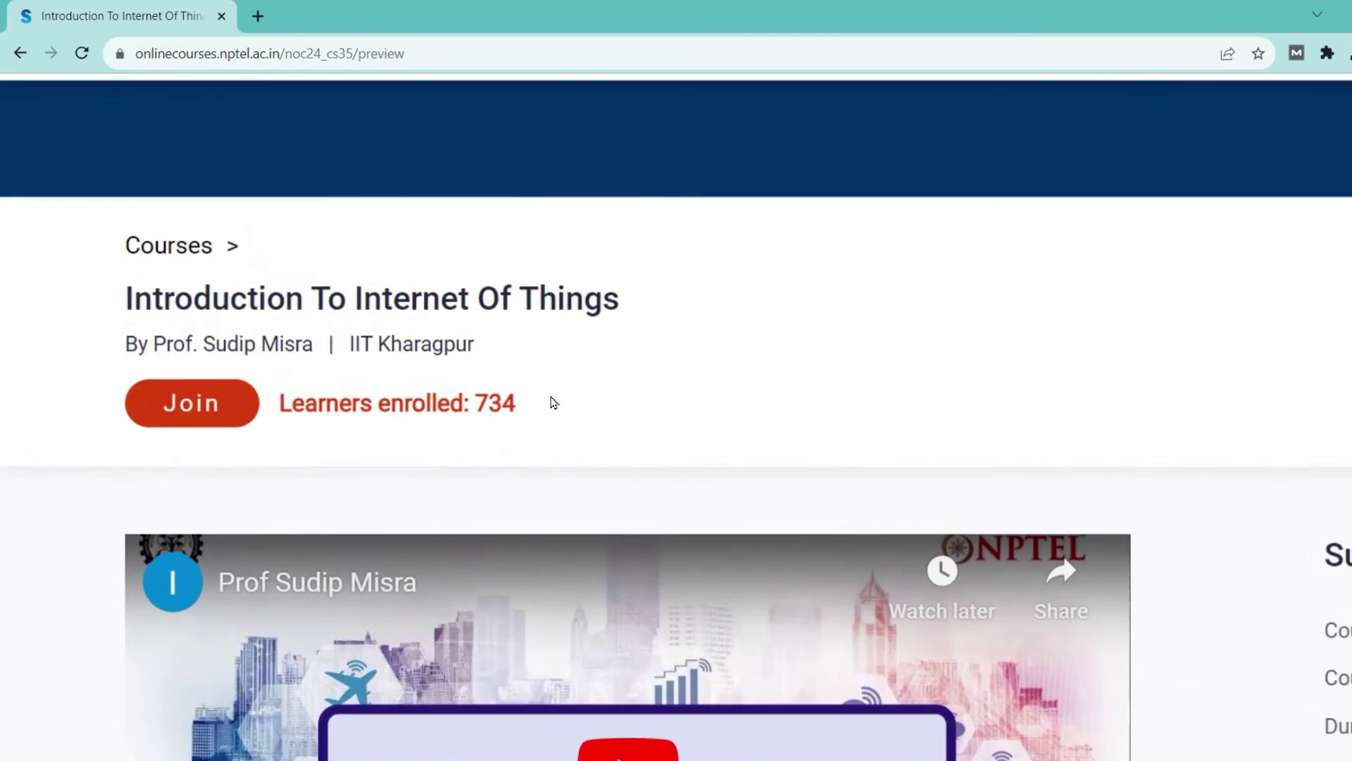
- Join the course, accept the Terms of Service and submit the Update Profile form
{"action": "left_click", "coordinate": [170, 412]}
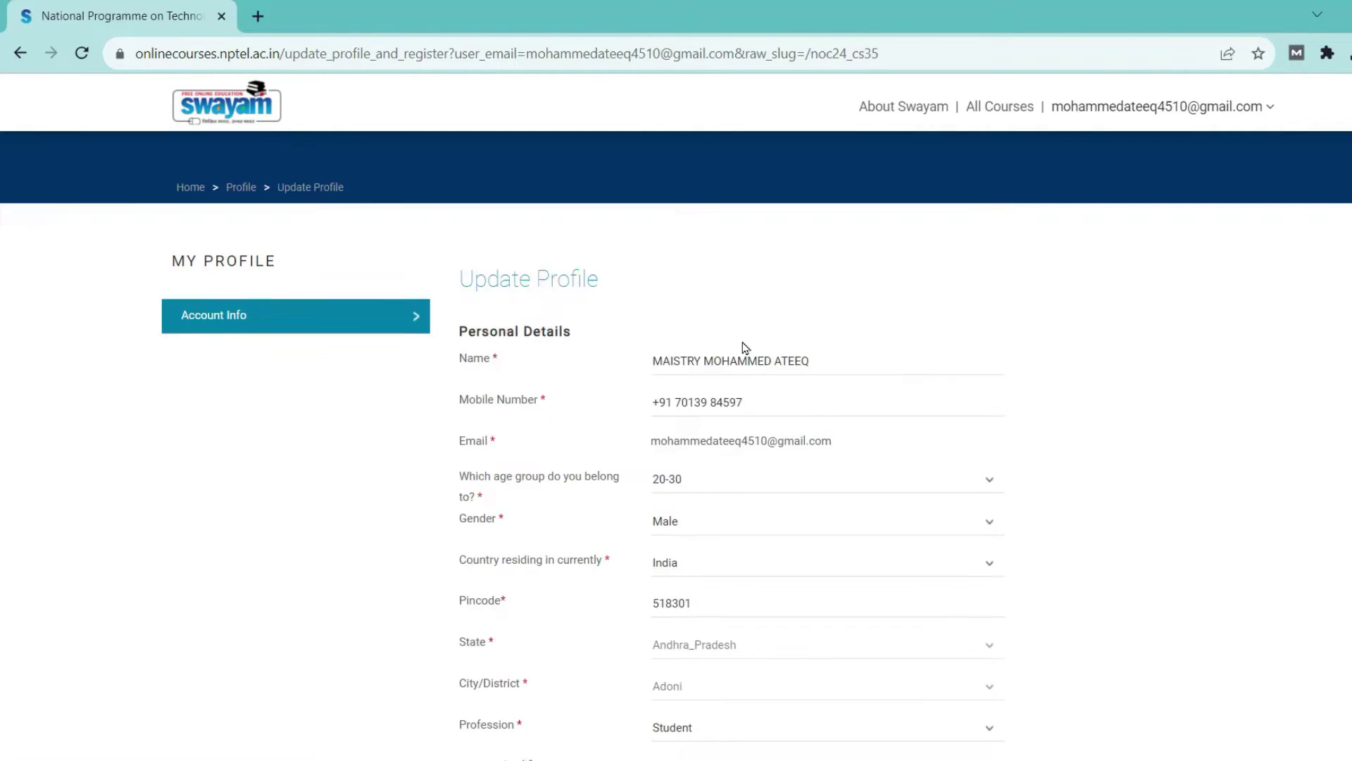
{"action": "scroll", "coordinate": [746, 347], "scroll_direction": "down", "scroll_amount": 5}
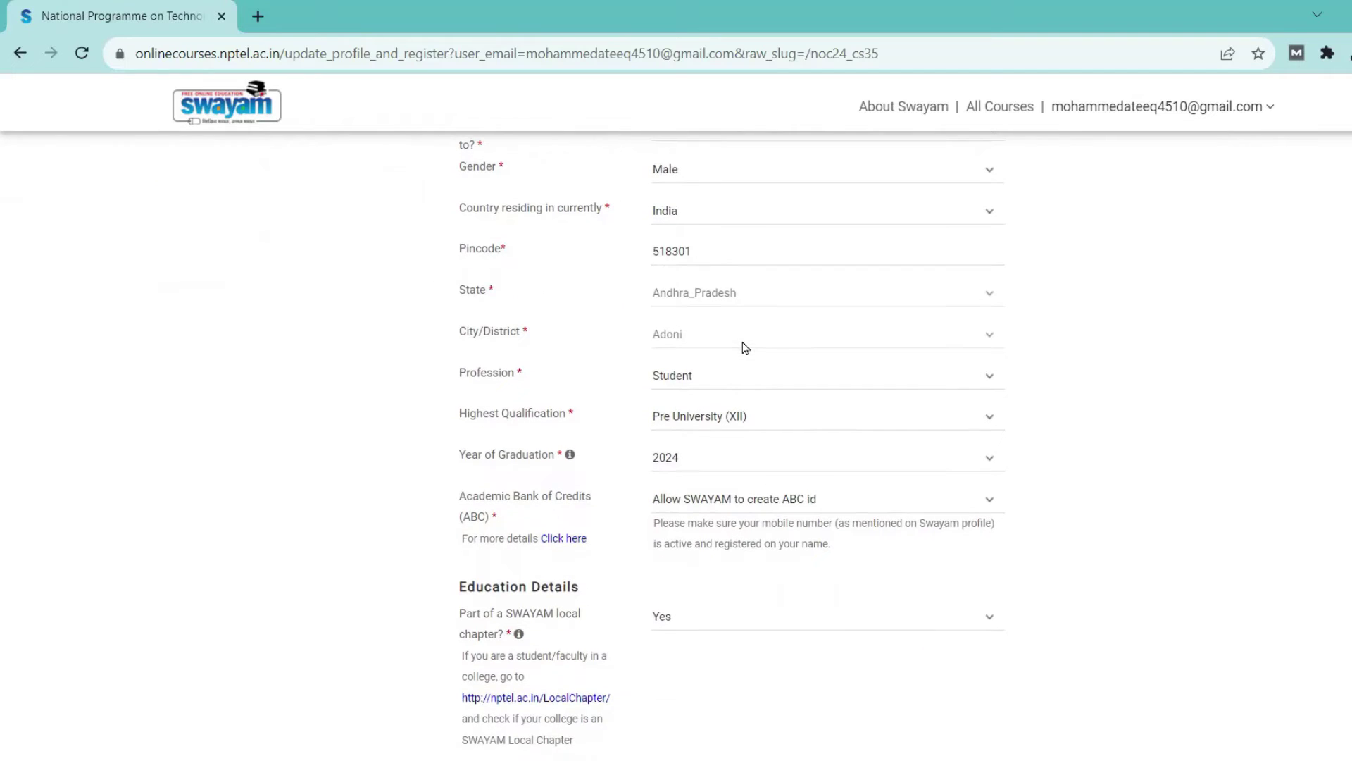
{"action": "scroll", "coordinate": [745, 347], "scroll_direction": "down", "scroll_amount": 2}
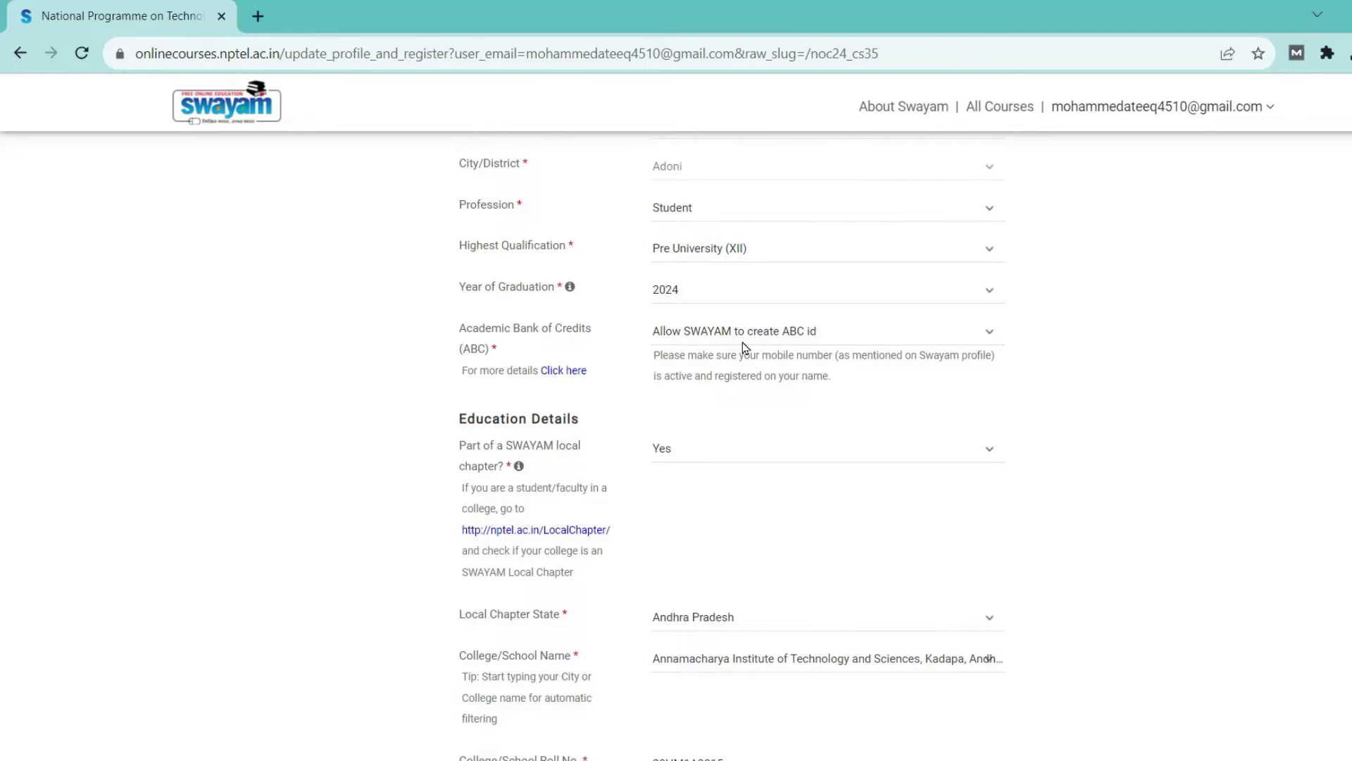
{"action": "scroll", "coordinate": [745, 347], "scroll_direction": "down", "scroll_amount": 2}
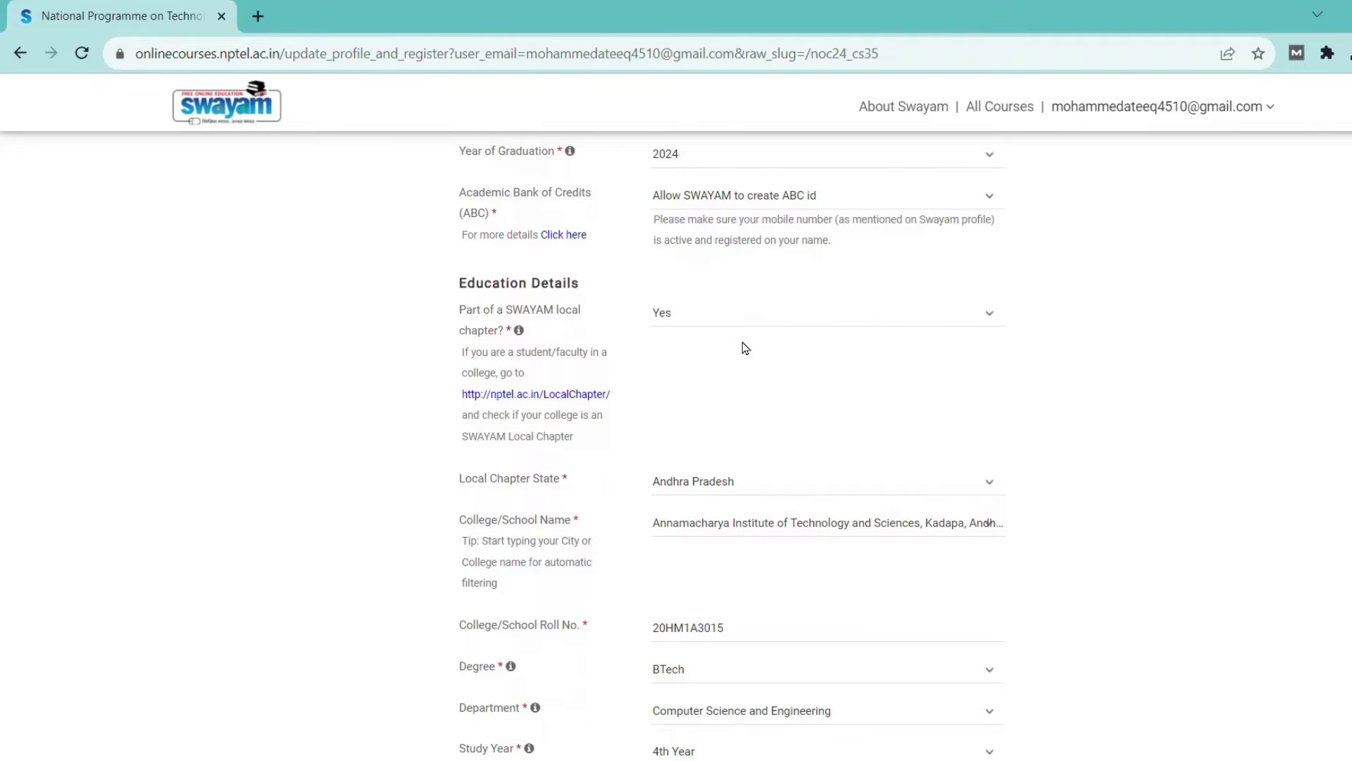
{"action": "scroll", "coordinate": [745, 348], "scroll_direction": "down", "scroll_amount": 2}
{"action": "scroll", "coordinate": [745, 347], "scroll_direction": "down", "scroll_amount": 3}
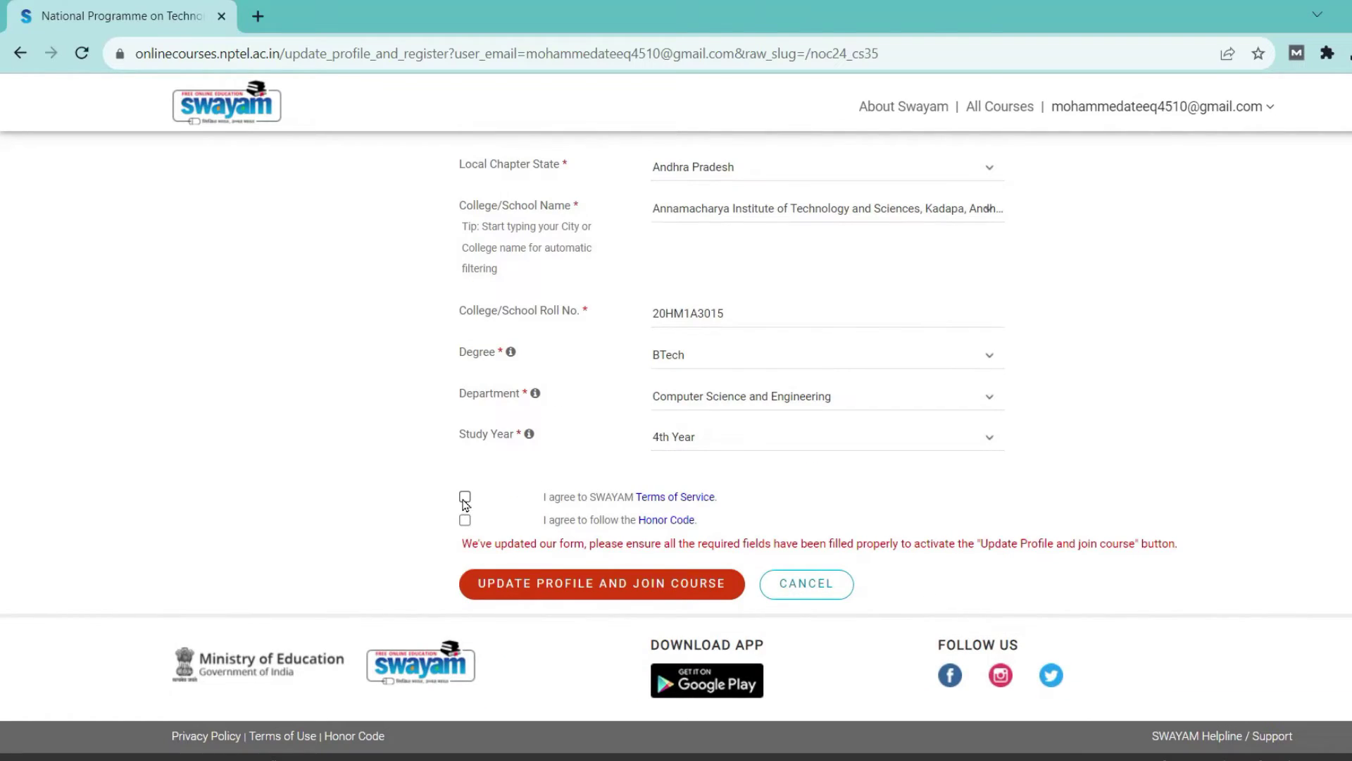
{"action": "left_click", "coordinate": [465, 499]}
{"action": "scroll", "coordinate": [465, 525], "scroll_direction": "up", "scroll_amount": 4}
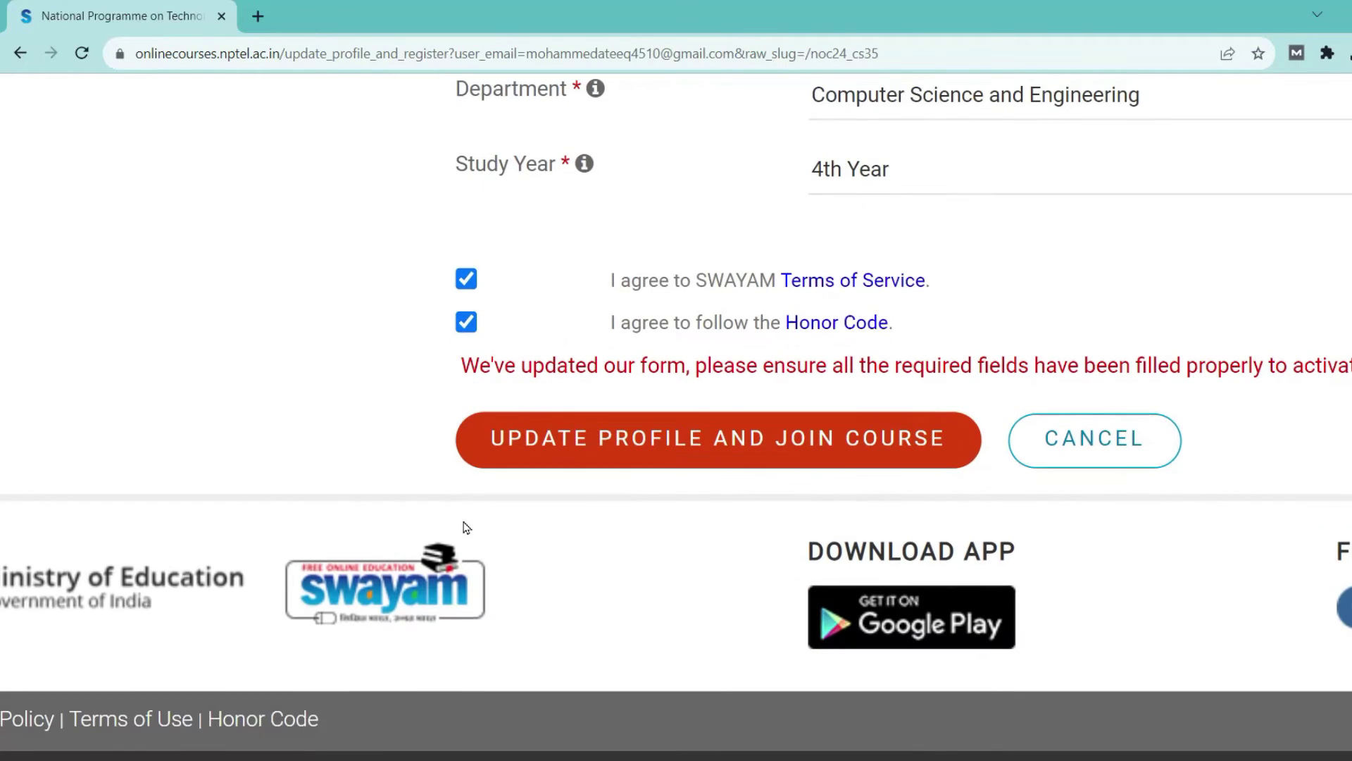
{"action": "left_click", "coordinate": [591, 458]}
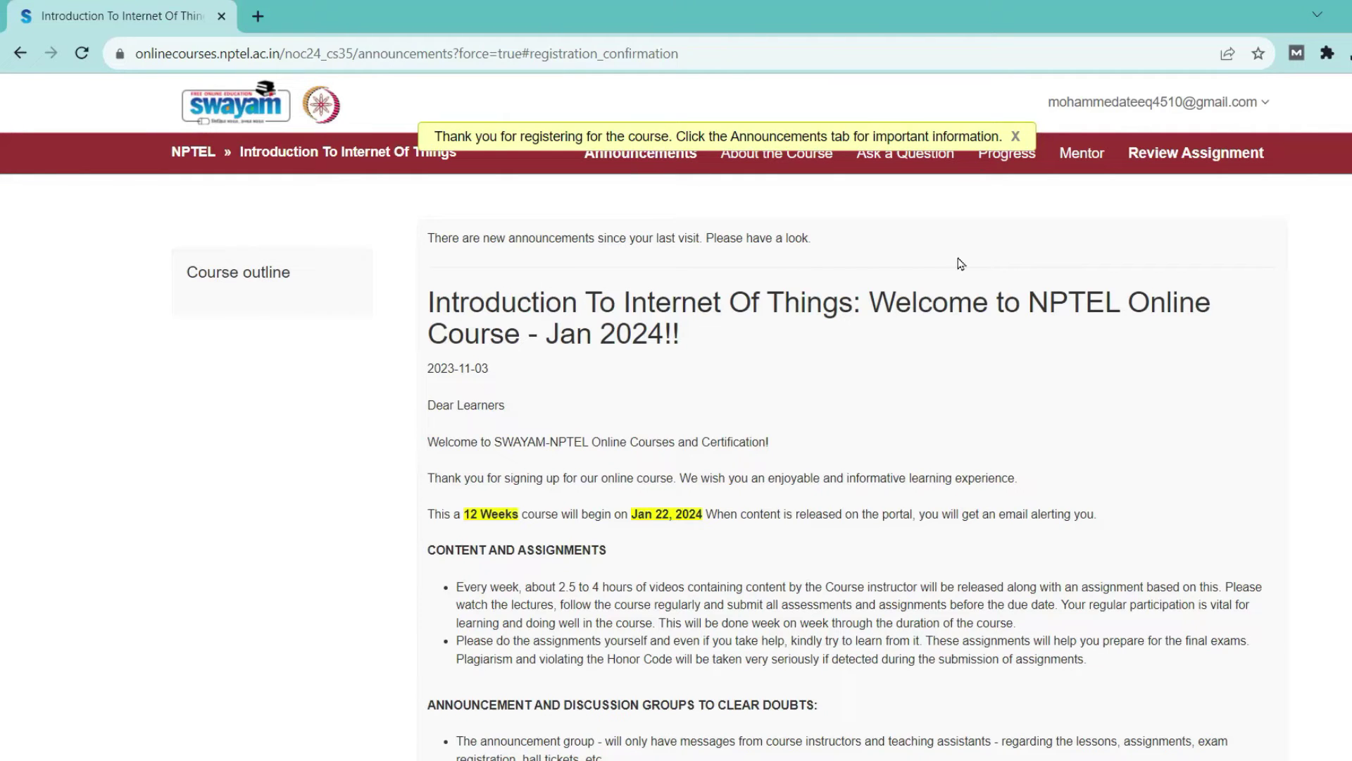
- Read the welcome announcement, highlight the April 21, 2024 exam date, and open About the Course
{"action": "scroll", "coordinate": [755, 451], "scroll_direction": "down", "scroll_amount": 2}
{"action": "scroll", "coordinate": [754, 450], "scroll_direction": "up", "scroll_amount": 5}
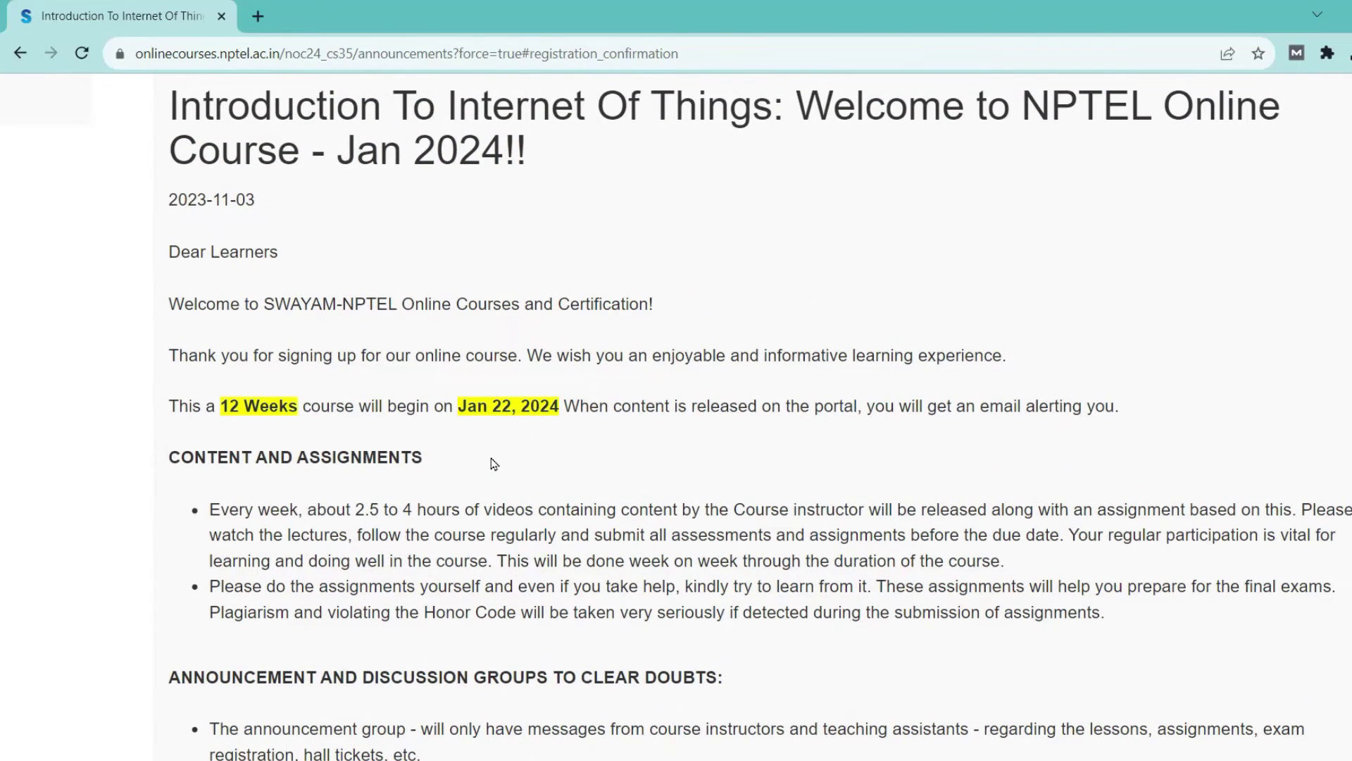
{"action": "scroll", "coordinate": [495, 464], "scroll_direction": "down", "scroll_amount": 5}
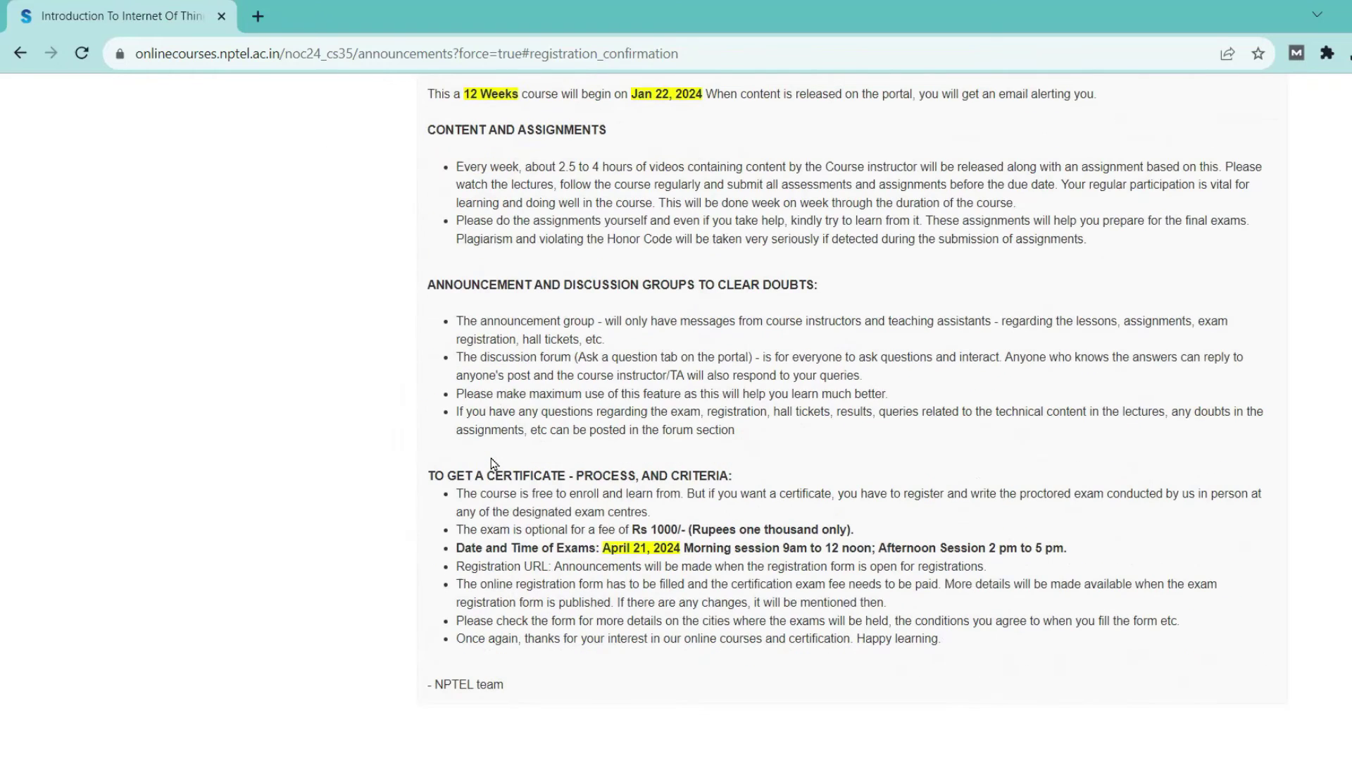
{"action": "scroll", "coordinate": [492, 457], "scroll_direction": "down", "scroll_amount": 1}
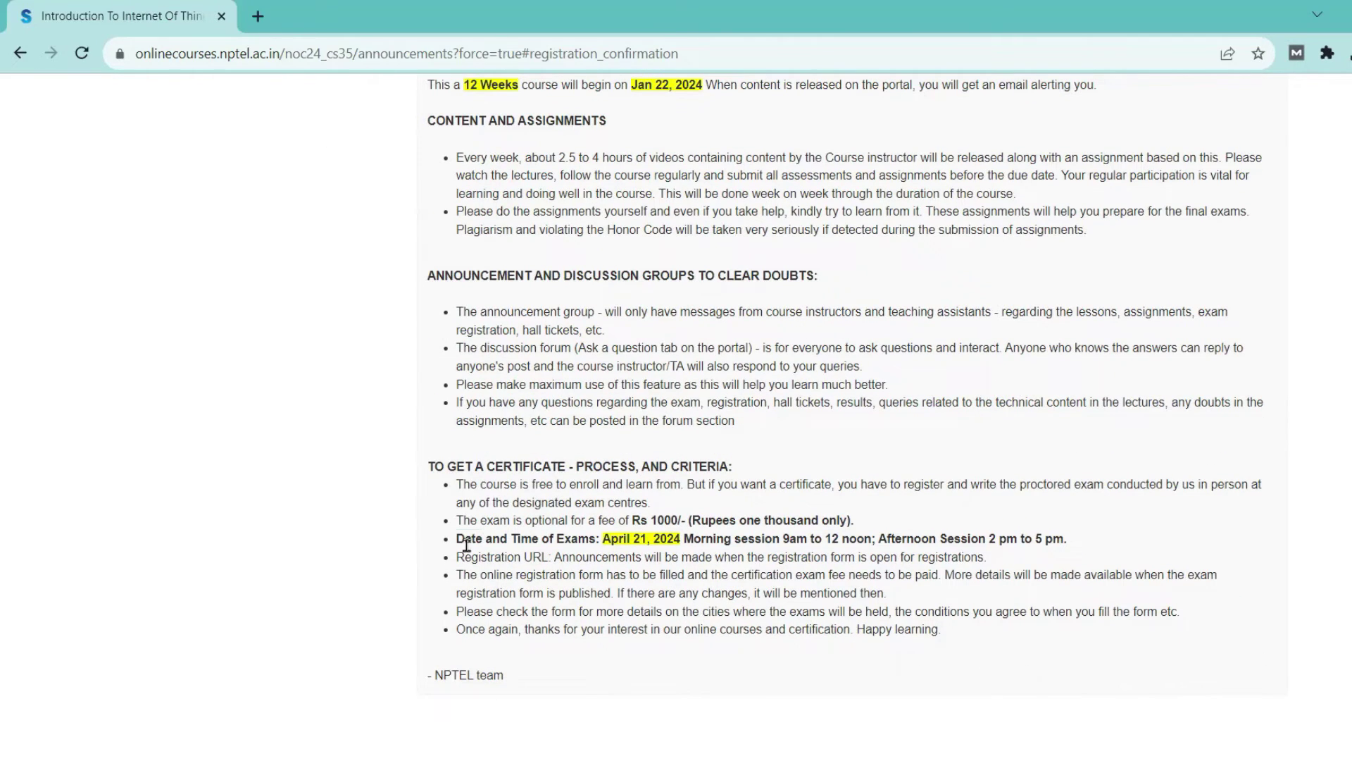
{"action": "left_click_drag", "start_coordinate": [458, 541], "coordinate": [687, 535]}
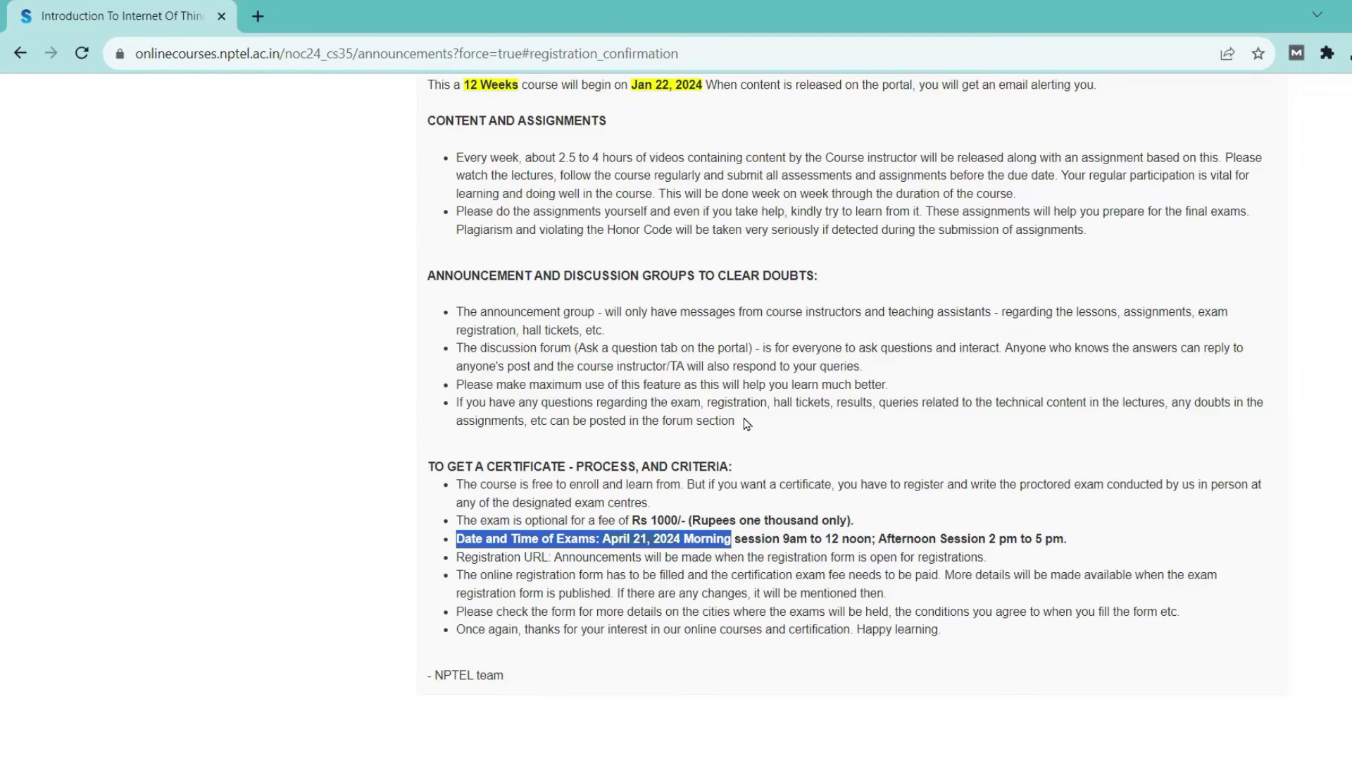
{"action": "scroll", "coordinate": [746, 423], "scroll_direction": "up", "scroll_amount": 6}
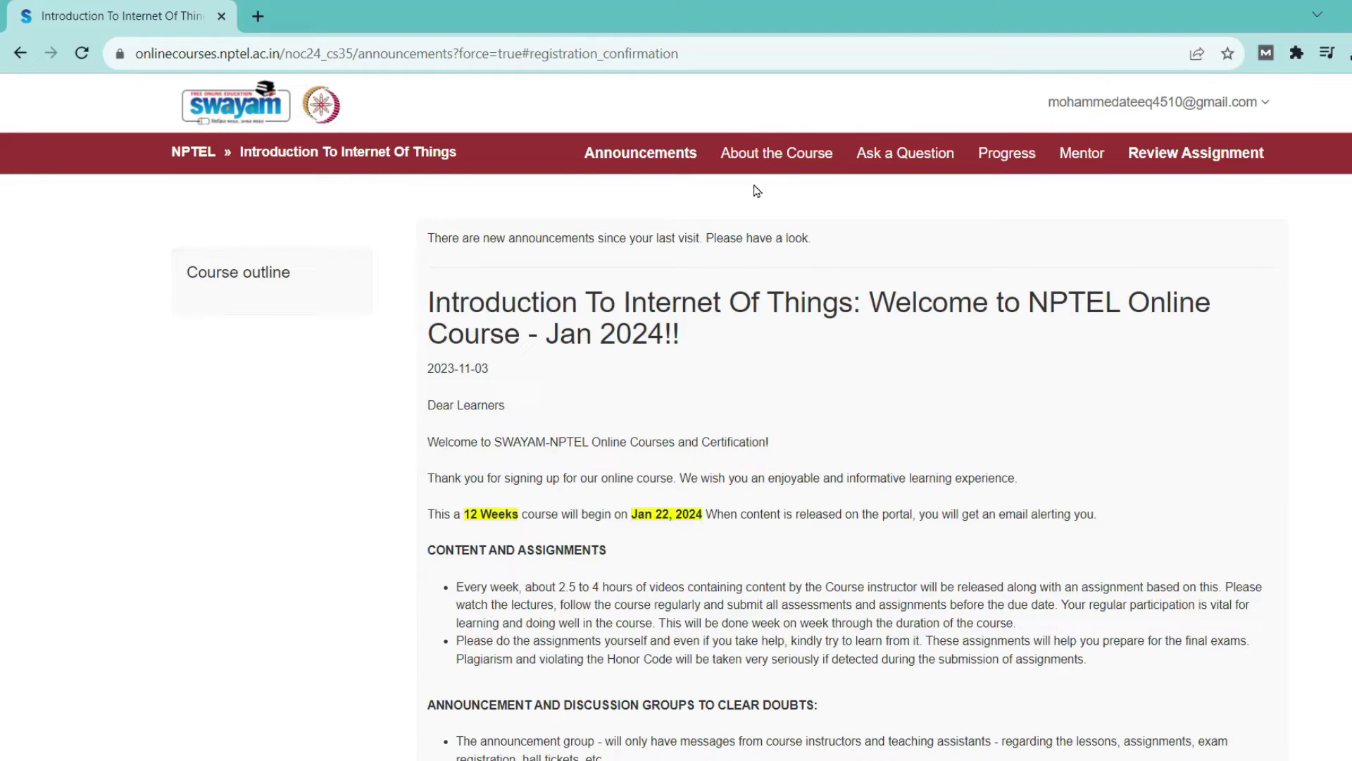
{"action": "left_click", "coordinate": [791, 162]}
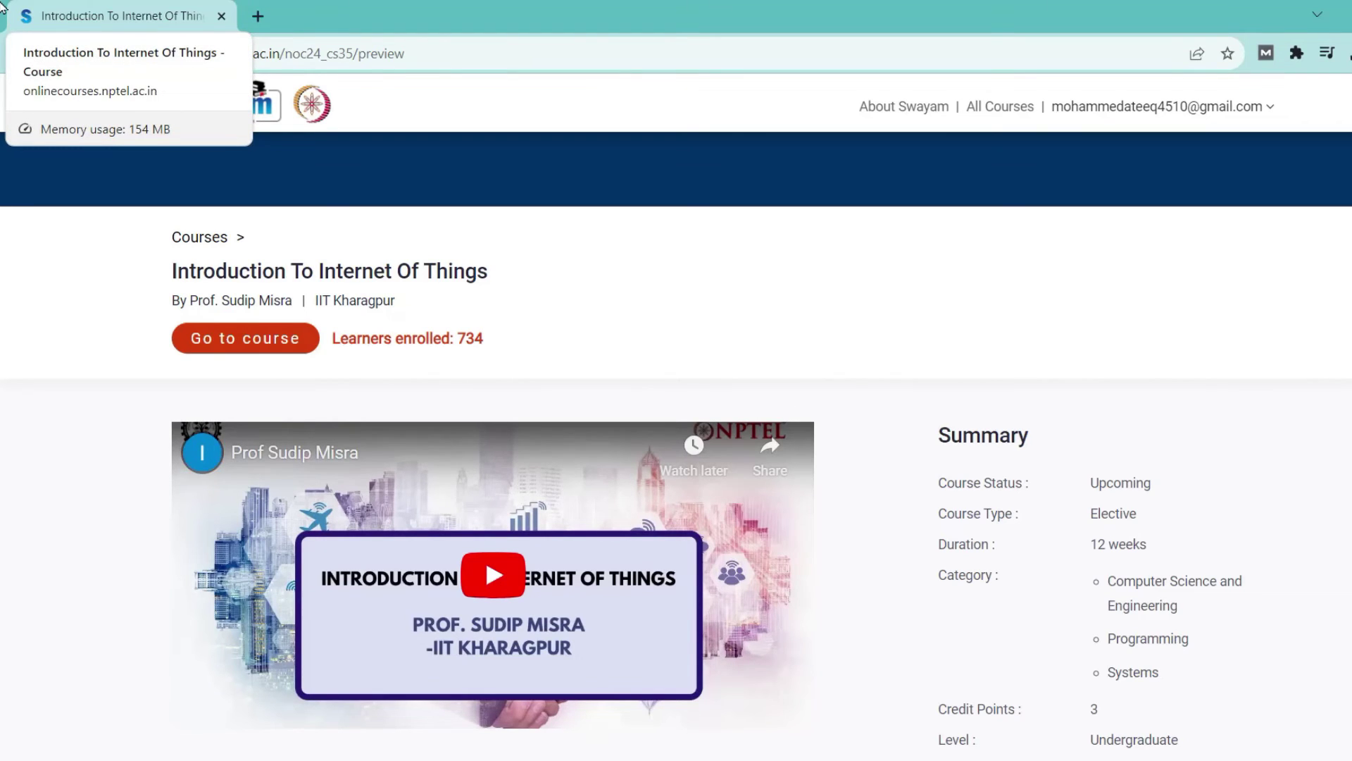
- Return to the announcements, visit the Ask a Question discussion forum, and come back
{"action": "left_click", "coordinate": [20, 54]}
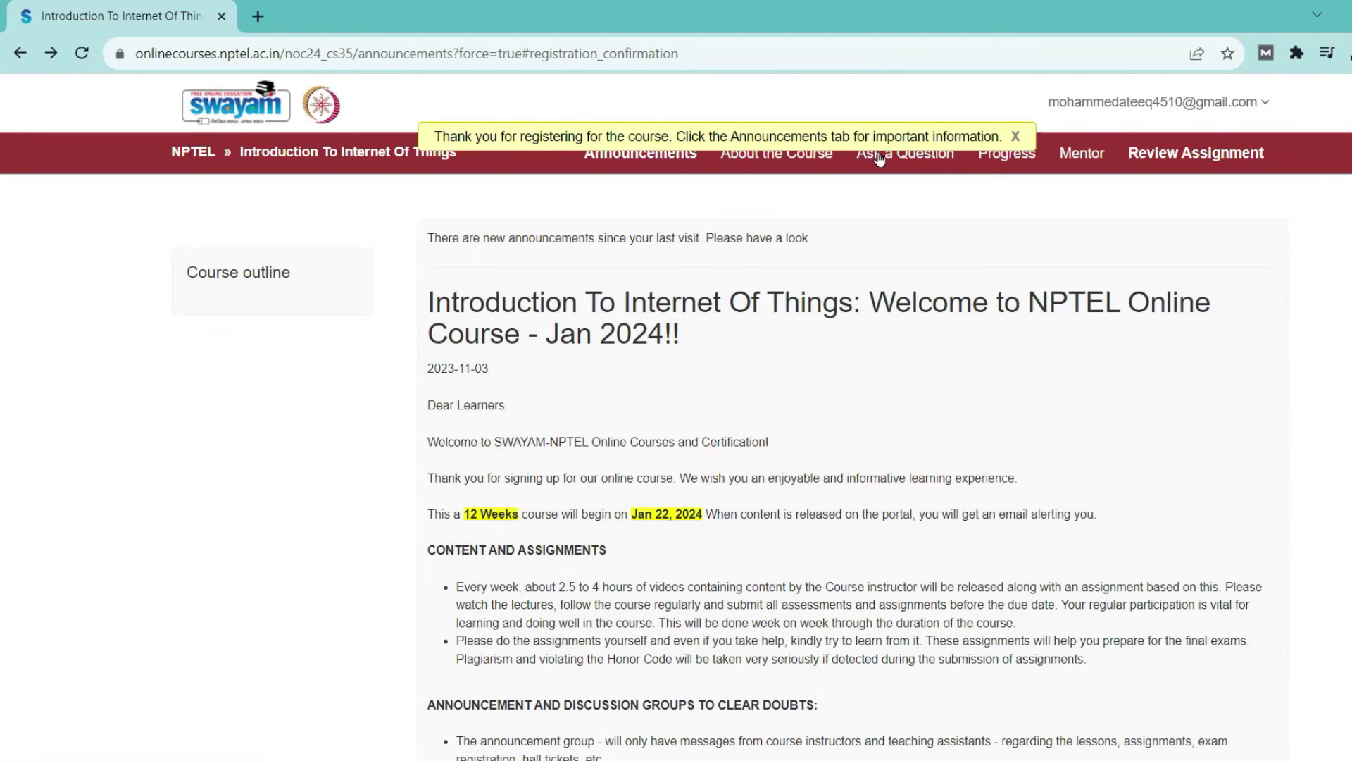
{"action": "left_click", "coordinate": [880, 158]}
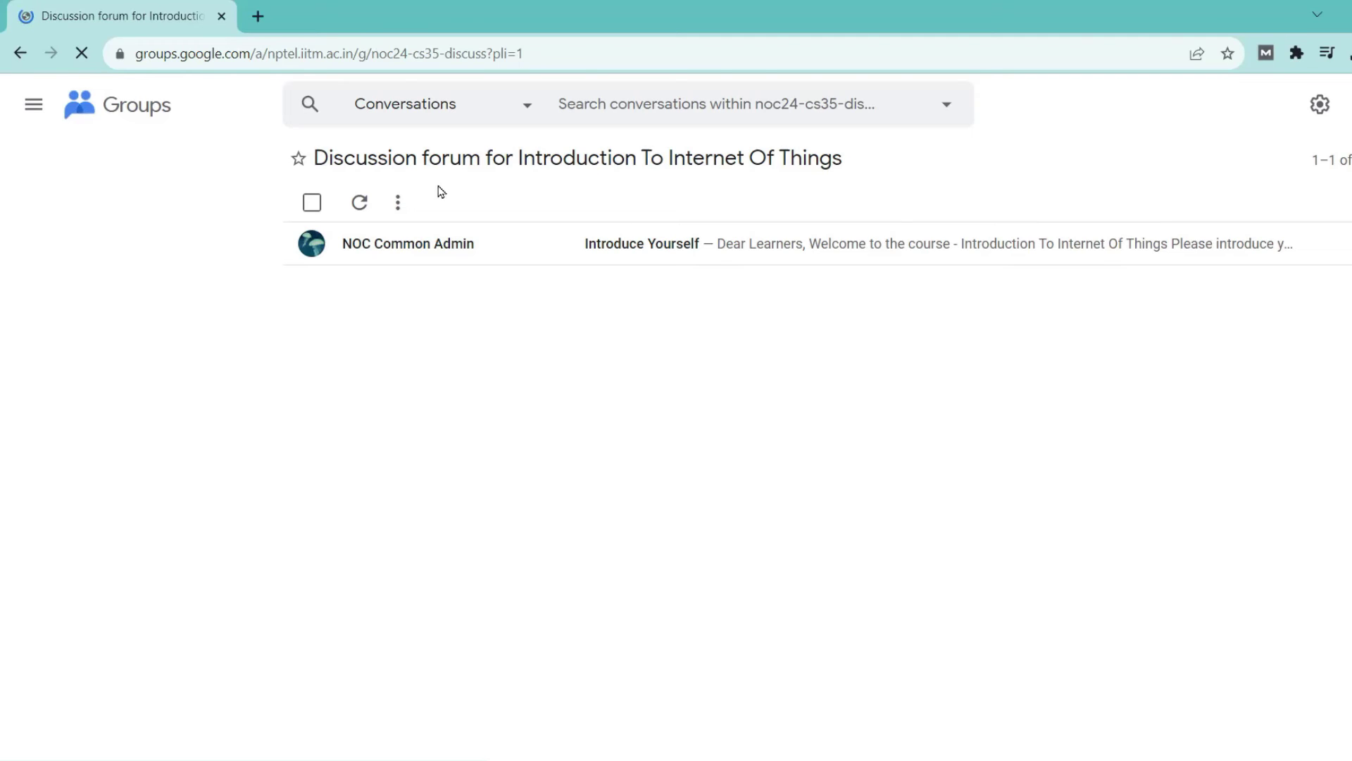
{"action": "left_click", "coordinate": [19, 53]}
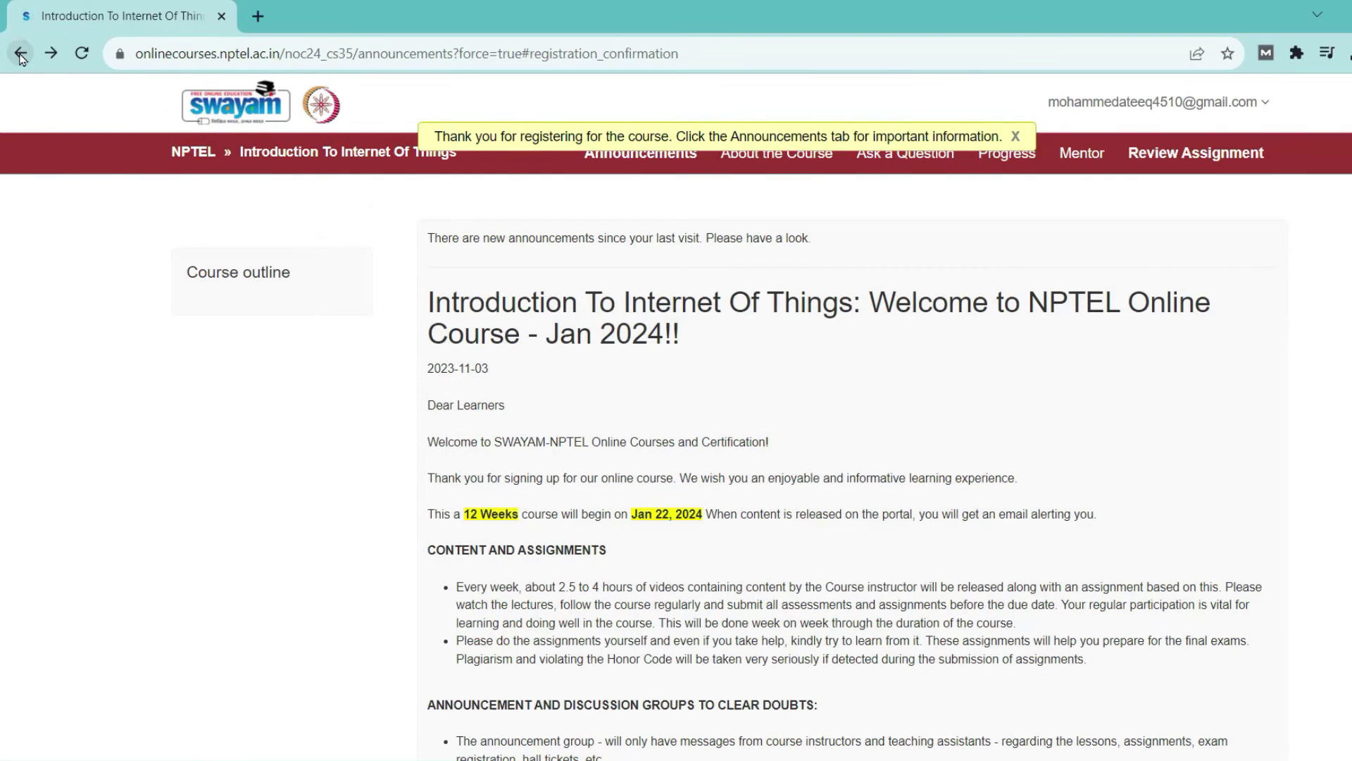
- View the Progress page showing enrollment on 2023-11-18, then check Review Assignment and return
{"action": "left_click", "coordinate": [995, 161]}
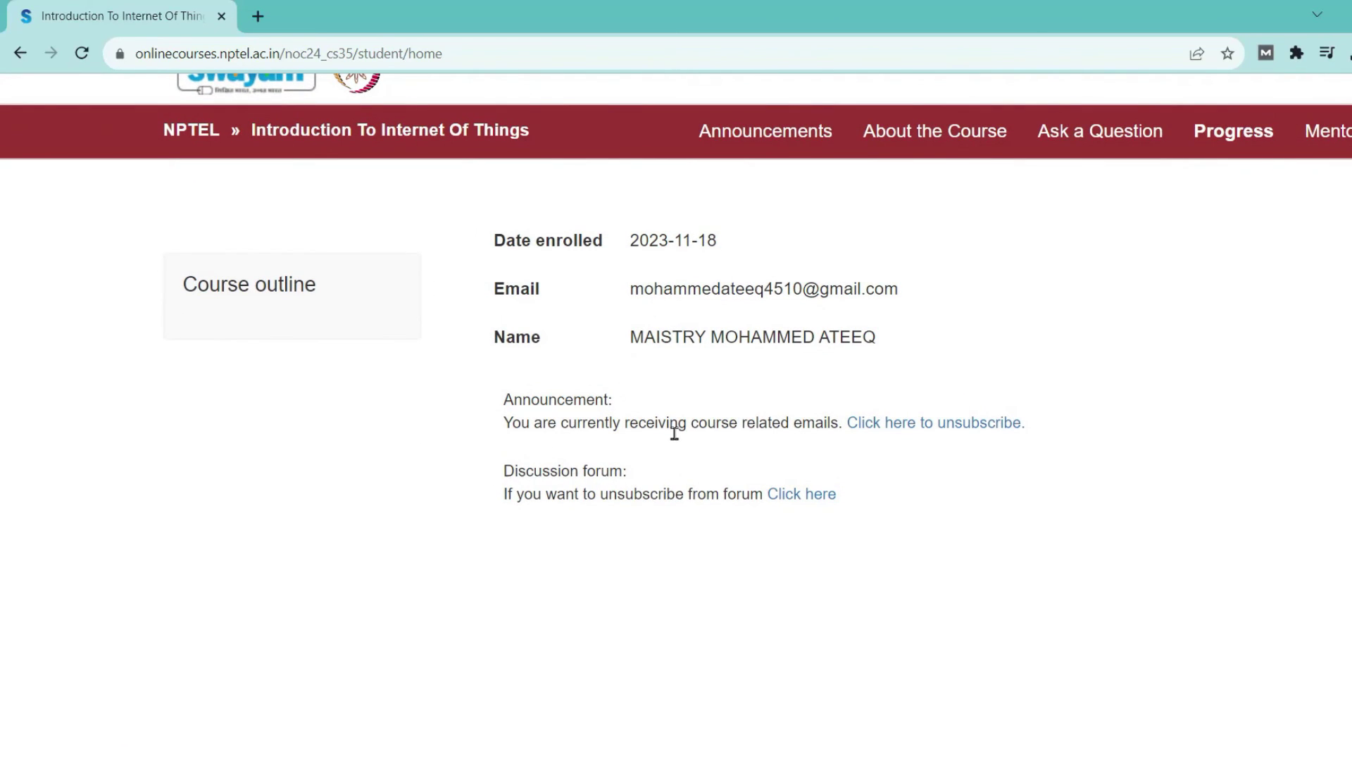
{"action": "left_click_drag", "start_coordinate": [753, 421], "coordinate": [660, 461]}
{"action": "left_click", "coordinate": [662, 486]}
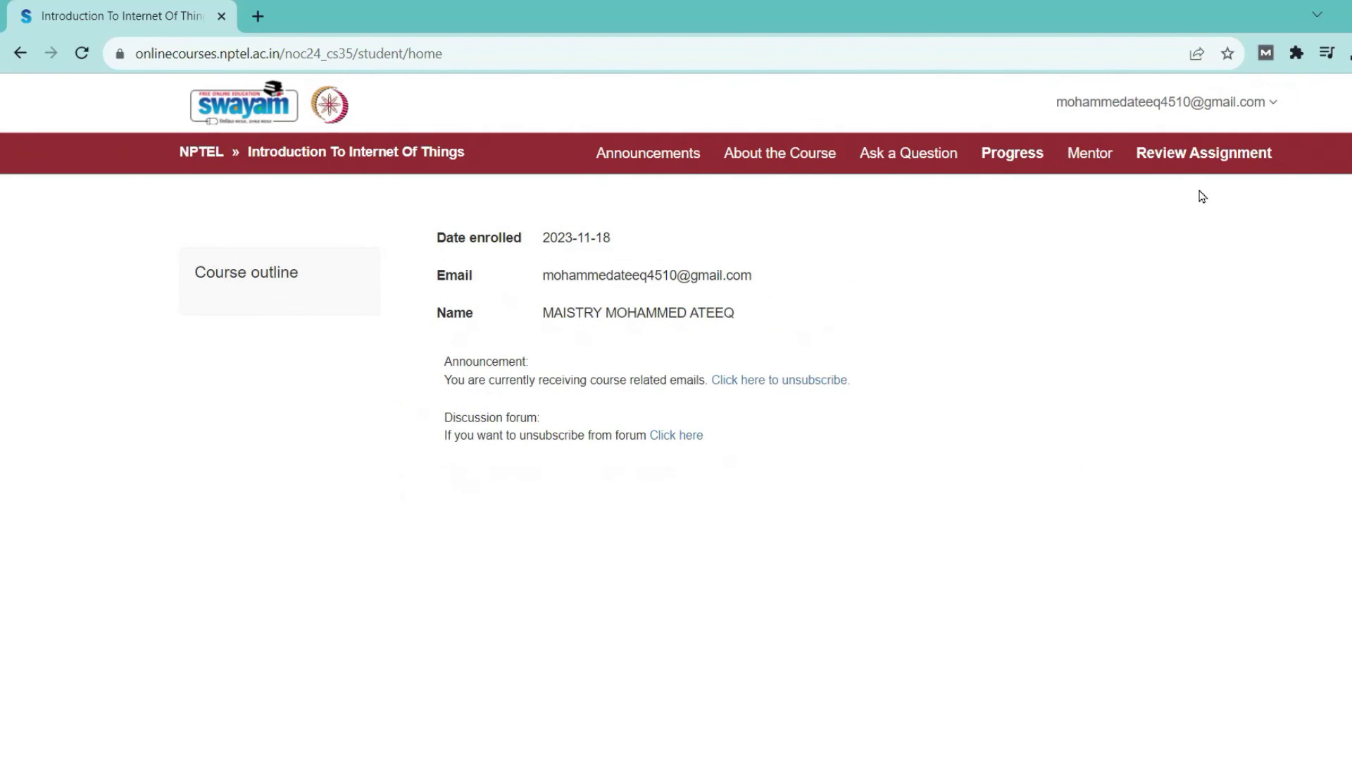
{"action": "left_click", "coordinate": [1175, 159]}
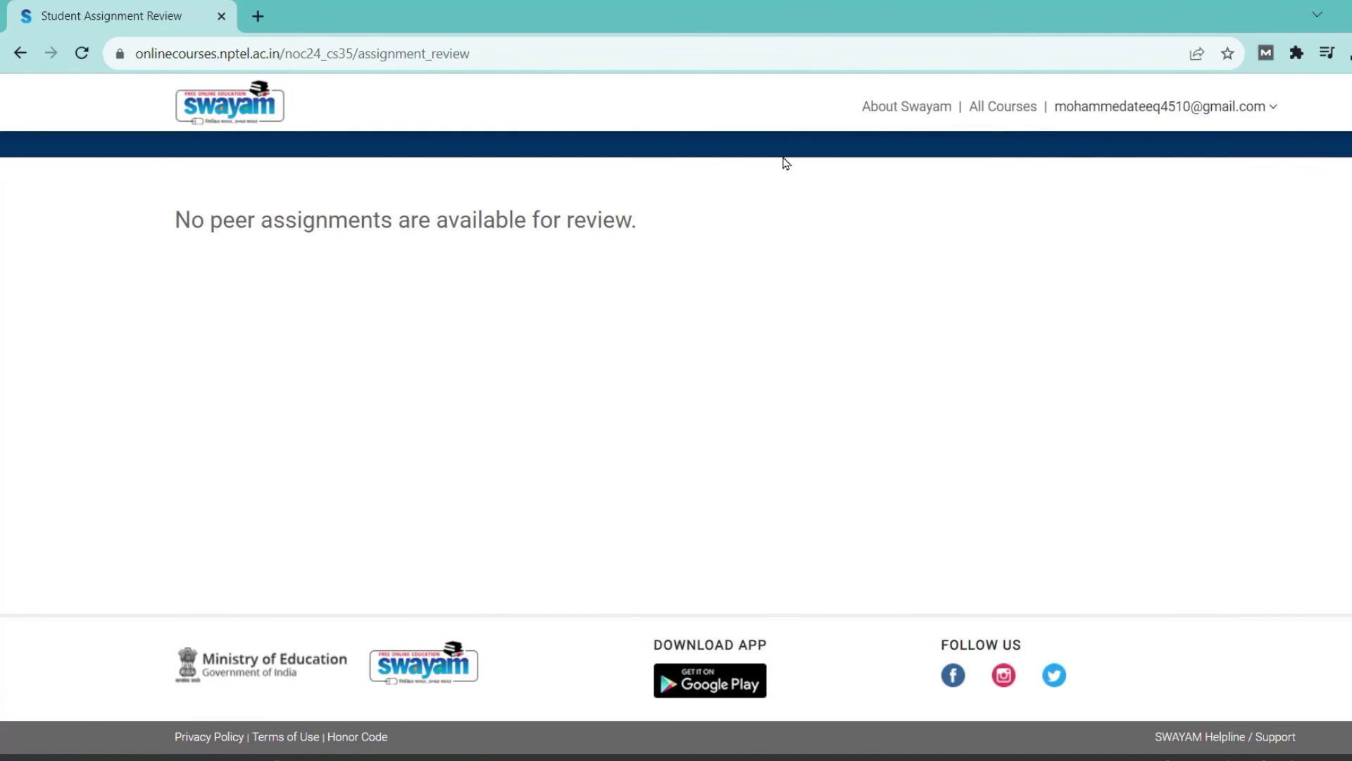
{"action": "left_click", "coordinate": [21, 54]}
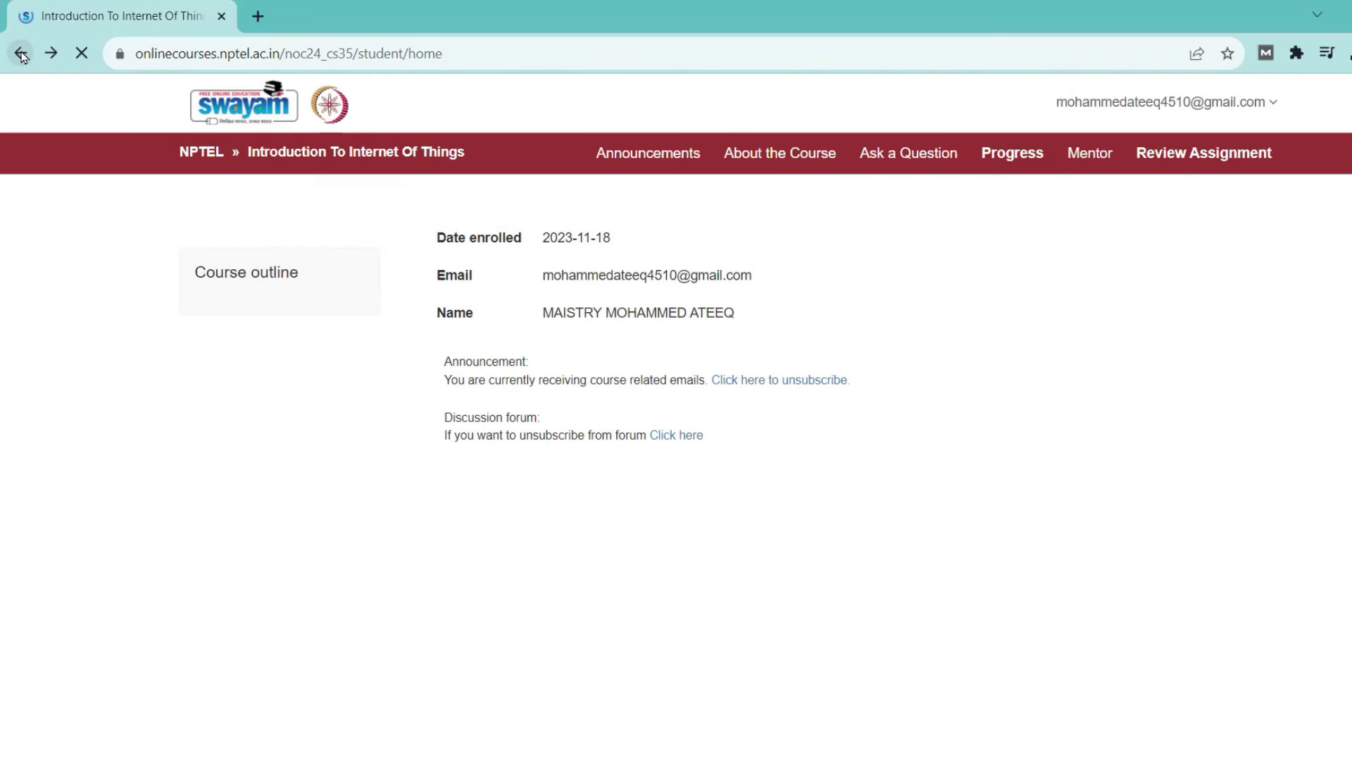